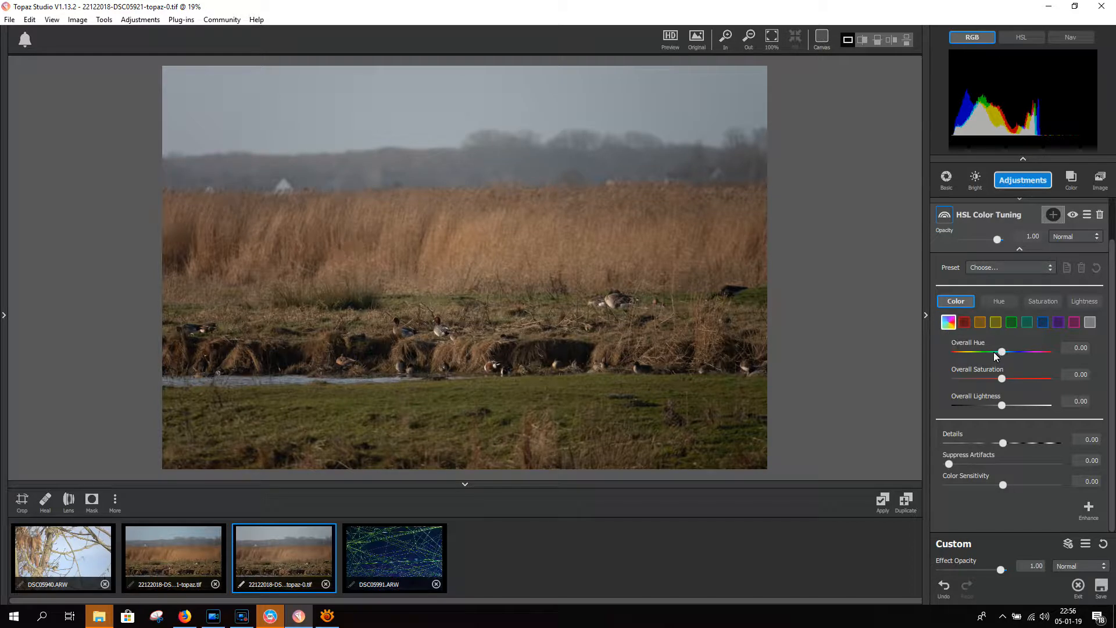
# Try a slightly higher overall saturation in HSL Color Tuning, and reset it to 0.00.
pyautogui.moveTo(1002, 379); pyautogui.dragTo(1004, 379)
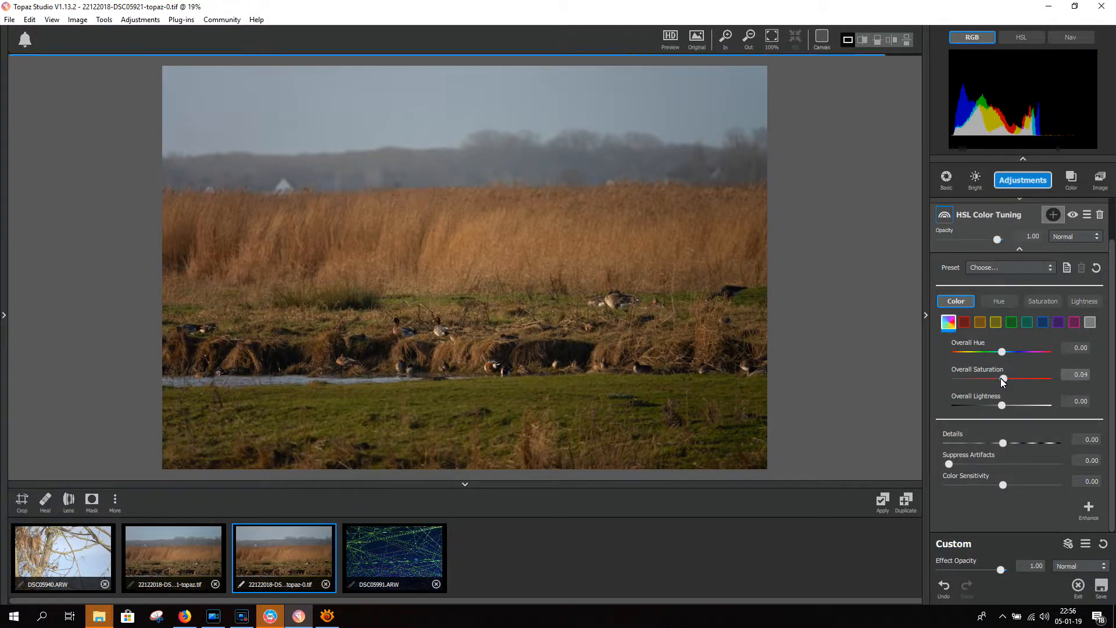
pyautogui.click(1000, 378)
pyautogui.doubleClick(1003, 379)
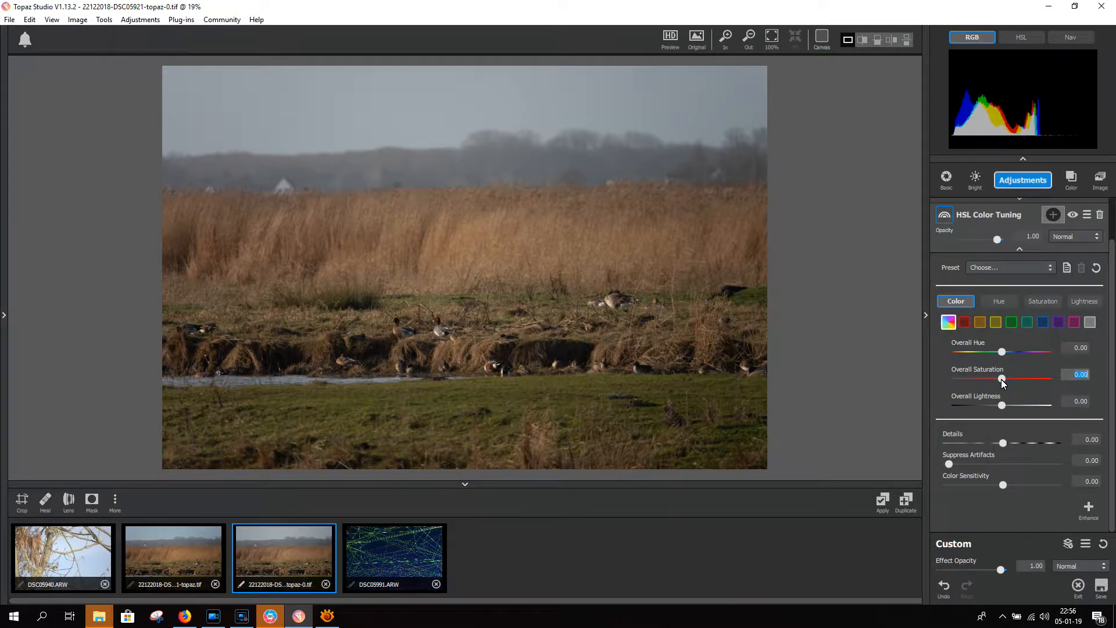
# Set the green saturation to 1.00 and the green hue to 0.21 in HSL Color Tuning.
pyautogui.click(1011, 322)
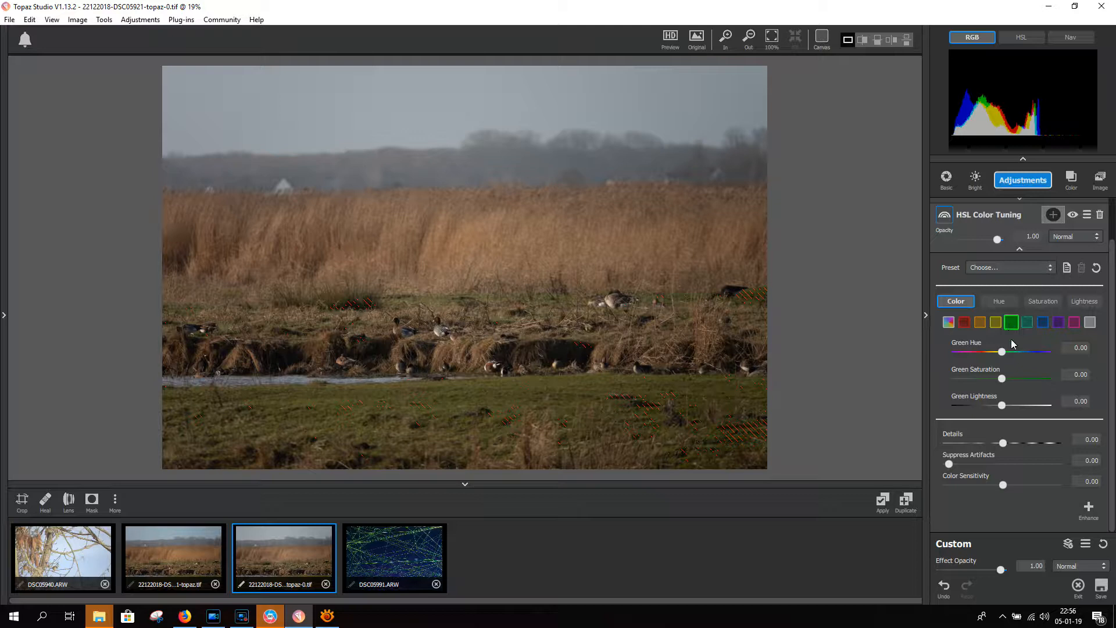
pyautogui.moveTo(1003, 377); pyautogui.dragTo(1069, 381)
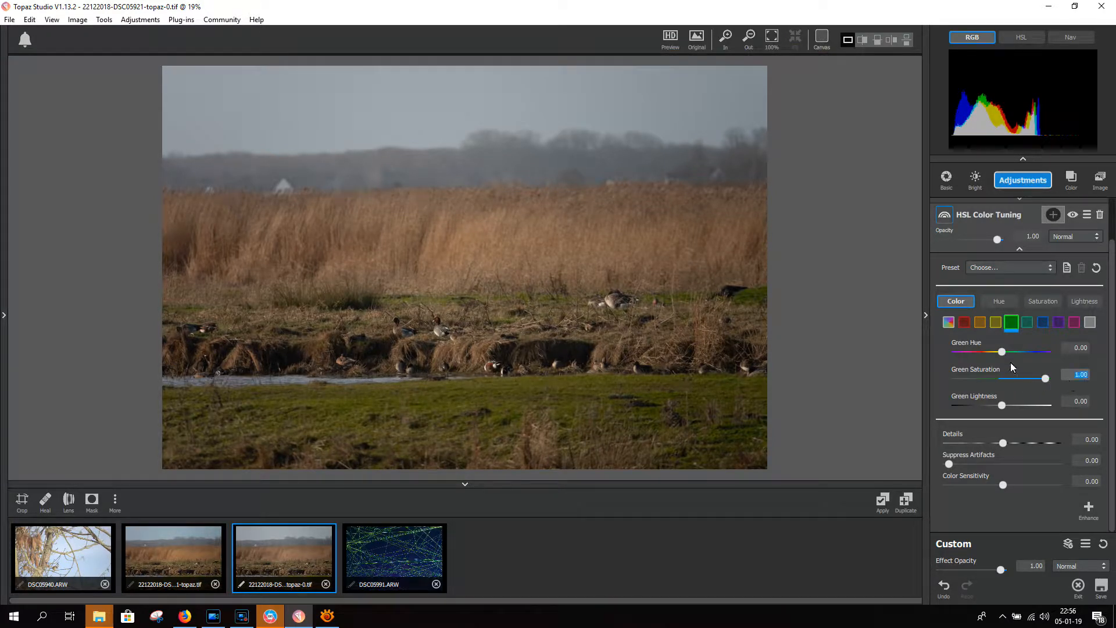
pyautogui.moveTo(1002, 352)
pyautogui.mouseDown()
pyautogui.moveTo(992, 353)
pyautogui.moveTo(1011, 351)
pyautogui.mouseUp()
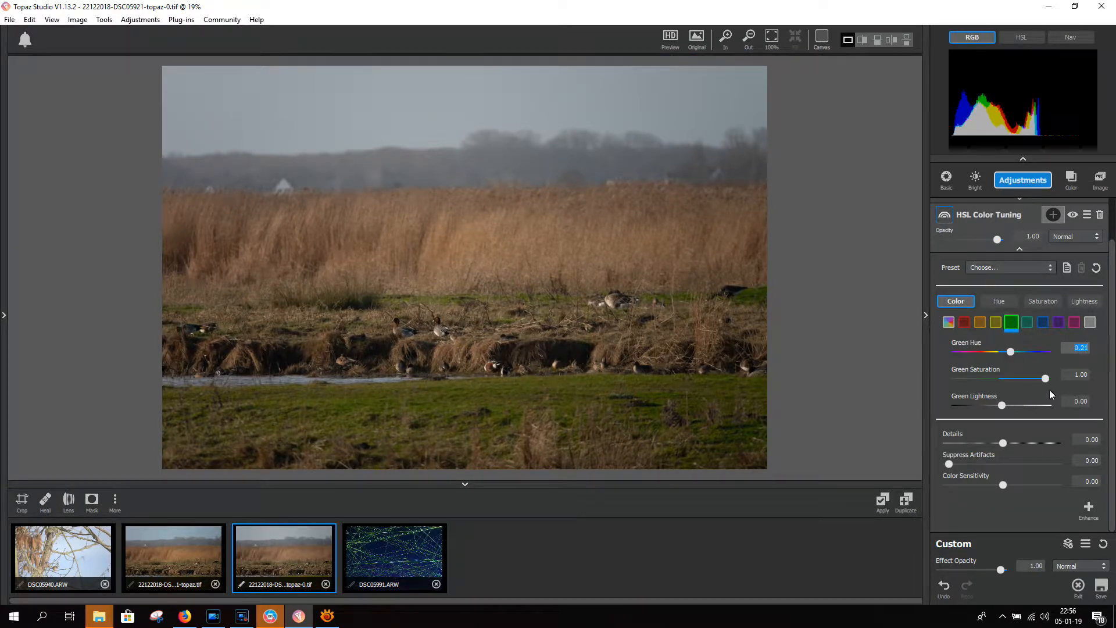
# Apply the Subtle Hue I preset to the HSL Color Tuning adjustment.
pyautogui.click(1041, 334)
pyautogui.click(1058, 326)
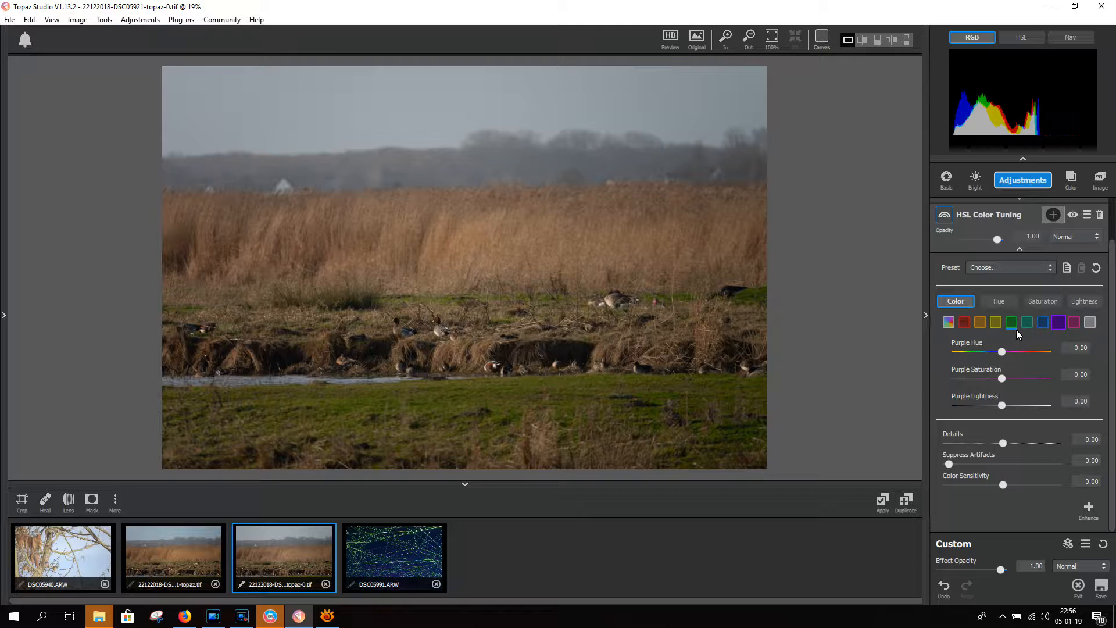
pyautogui.click(1014, 270)
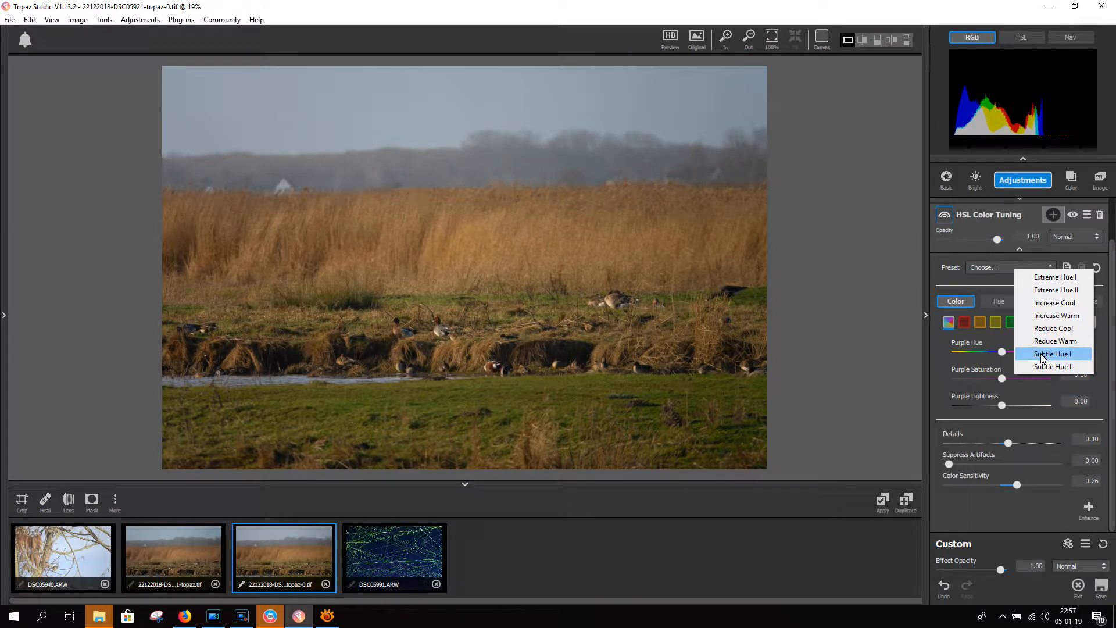
pyautogui.click(1044, 356)
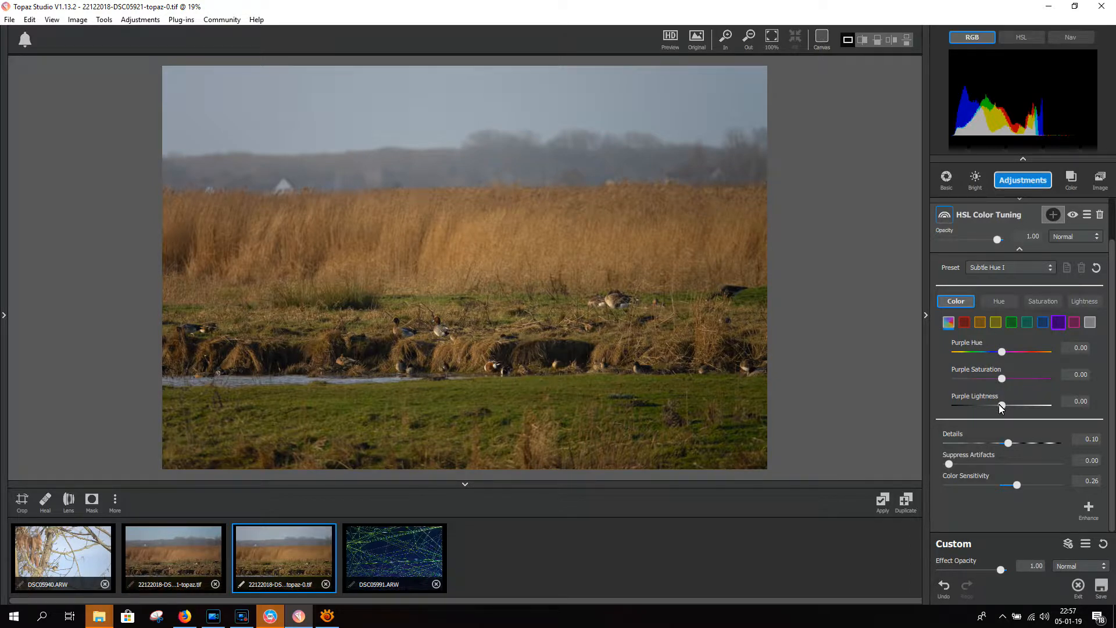
# Set the blue saturation to 0.90 and the blue lightness to 0.44 to strengthen the sky.
pyautogui.click(1044, 325)
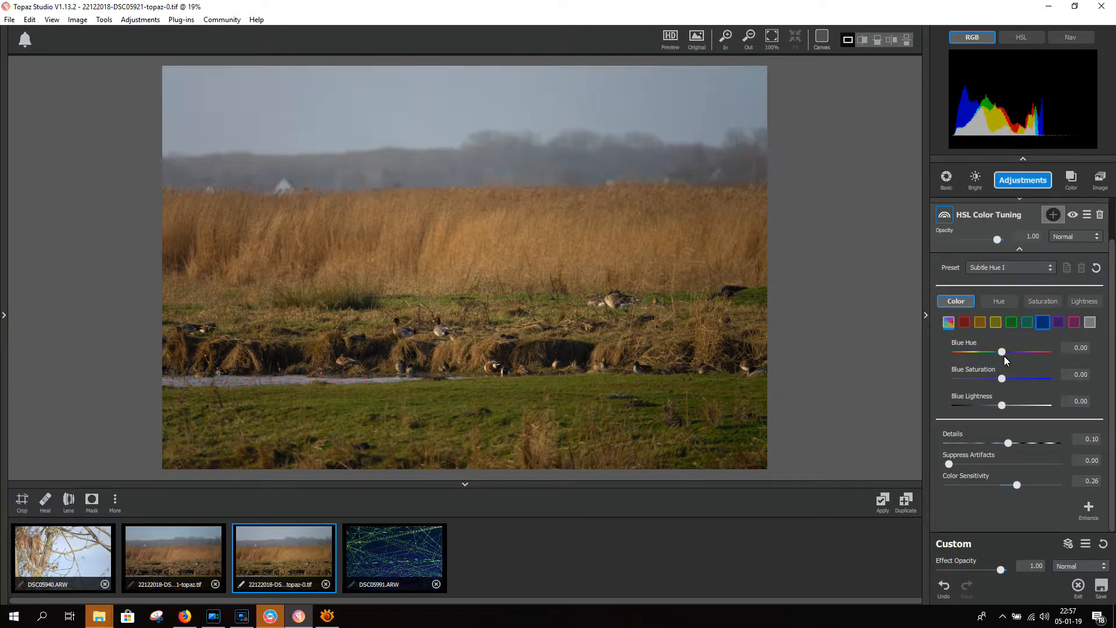
pyautogui.moveTo(999, 376); pyautogui.dragTo(1038, 375)
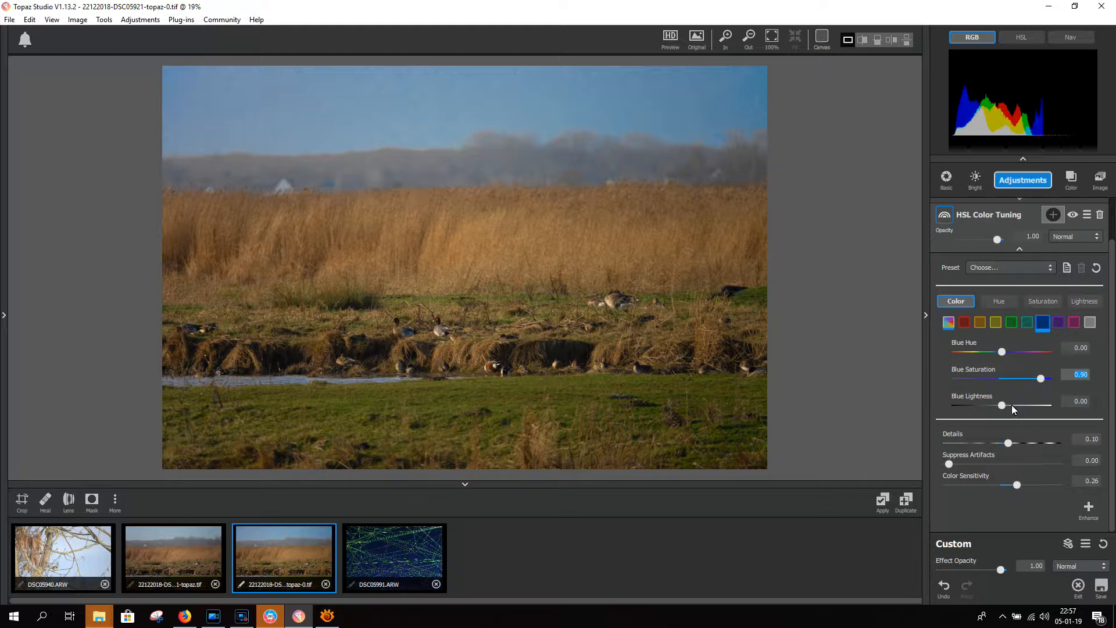
pyautogui.moveTo(1003, 404)
pyautogui.mouseDown()
pyautogui.moveTo(1031, 402)
pyautogui.moveTo(966, 406)
pyautogui.moveTo(1022, 398)
pyautogui.mouseUp()
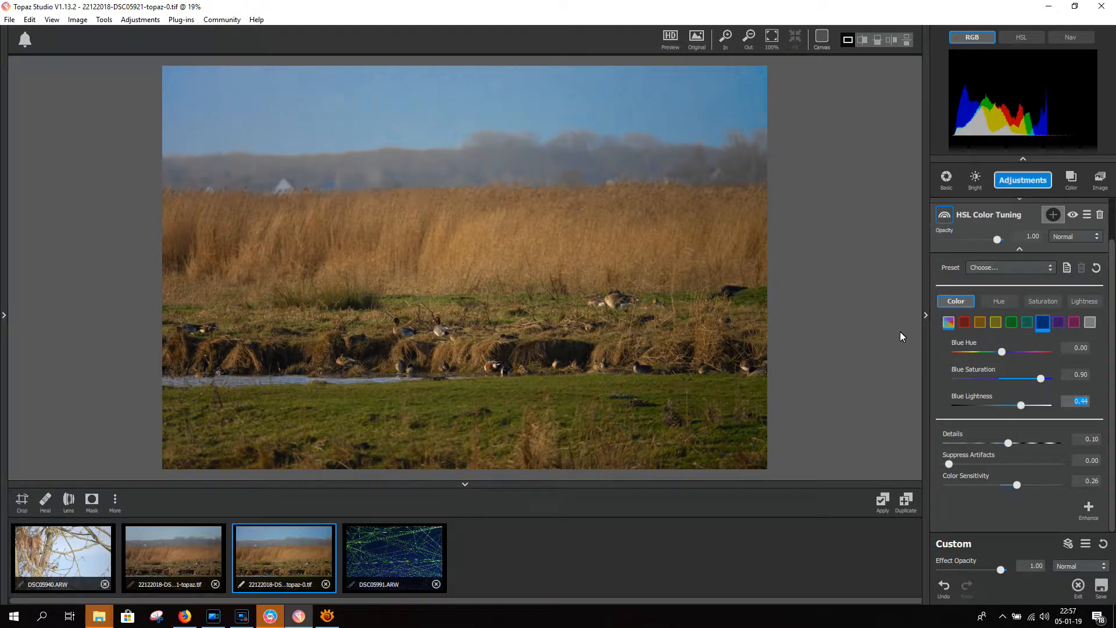
# Set the aqua saturation to 0.57 and the aqua hue to 0.44.
pyautogui.click(1028, 323)
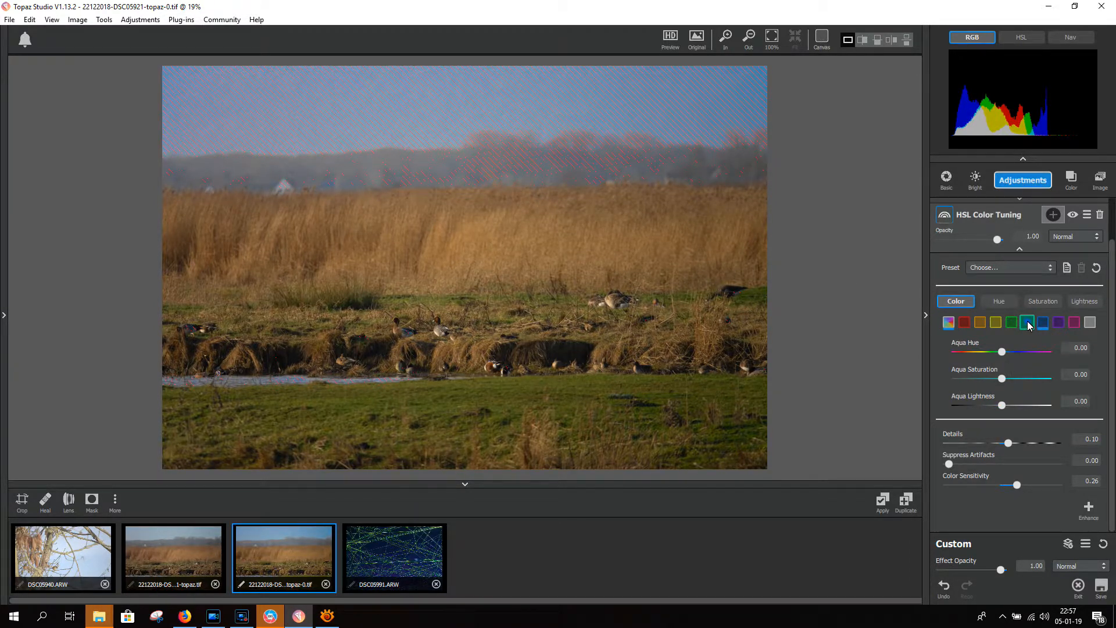
pyautogui.moveTo(999, 378); pyautogui.dragTo(1023, 351)
pyautogui.click(1004, 352)
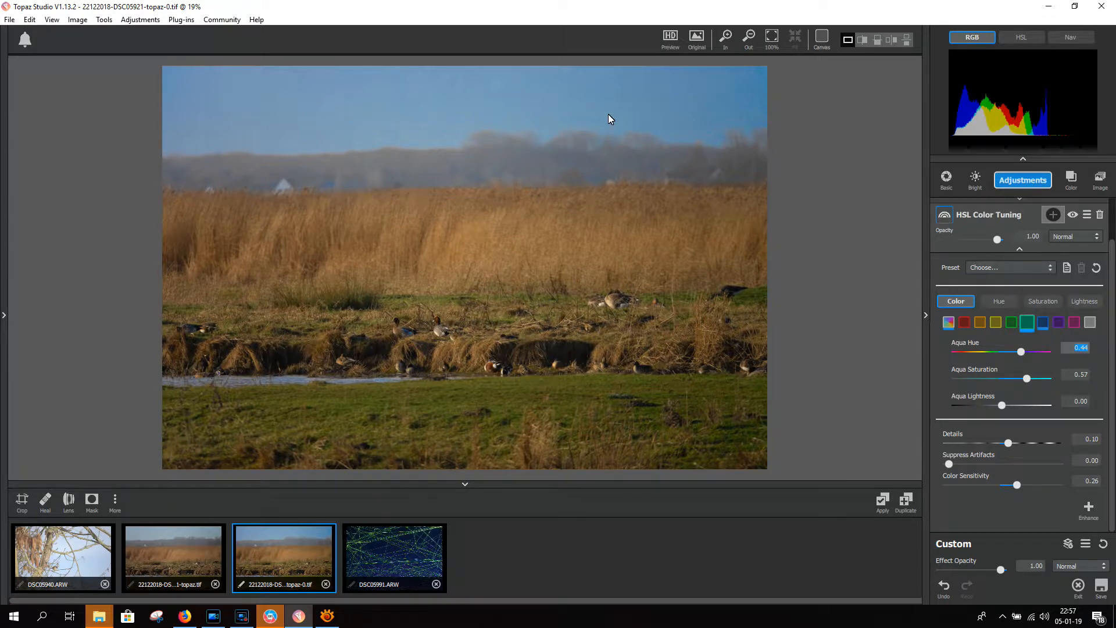
pyautogui.click(1060, 323)
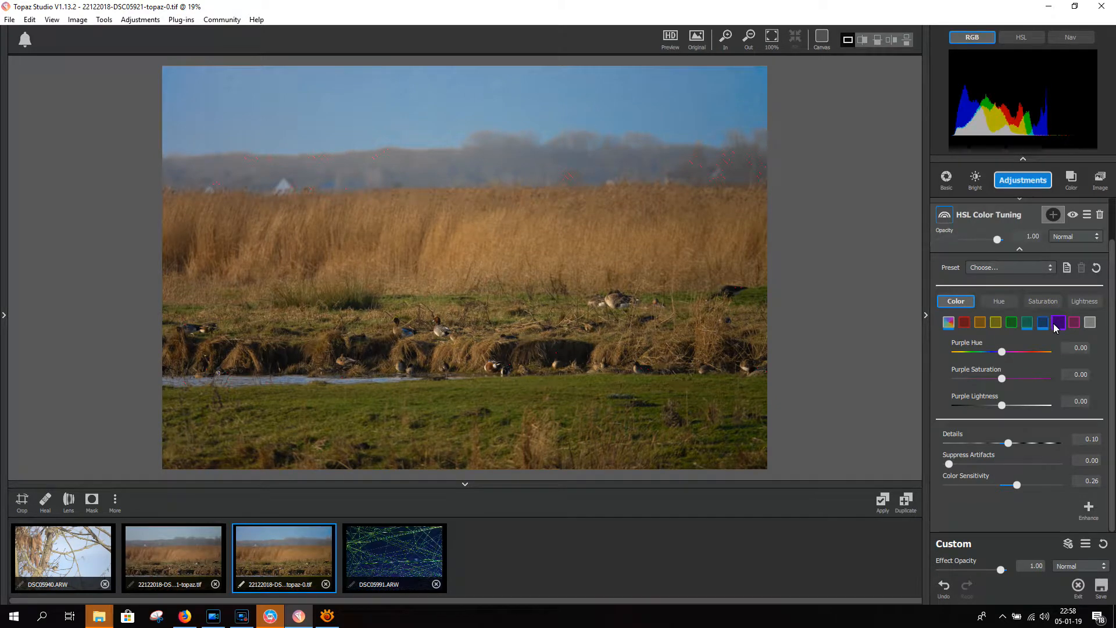
pyautogui.click(1044, 323)
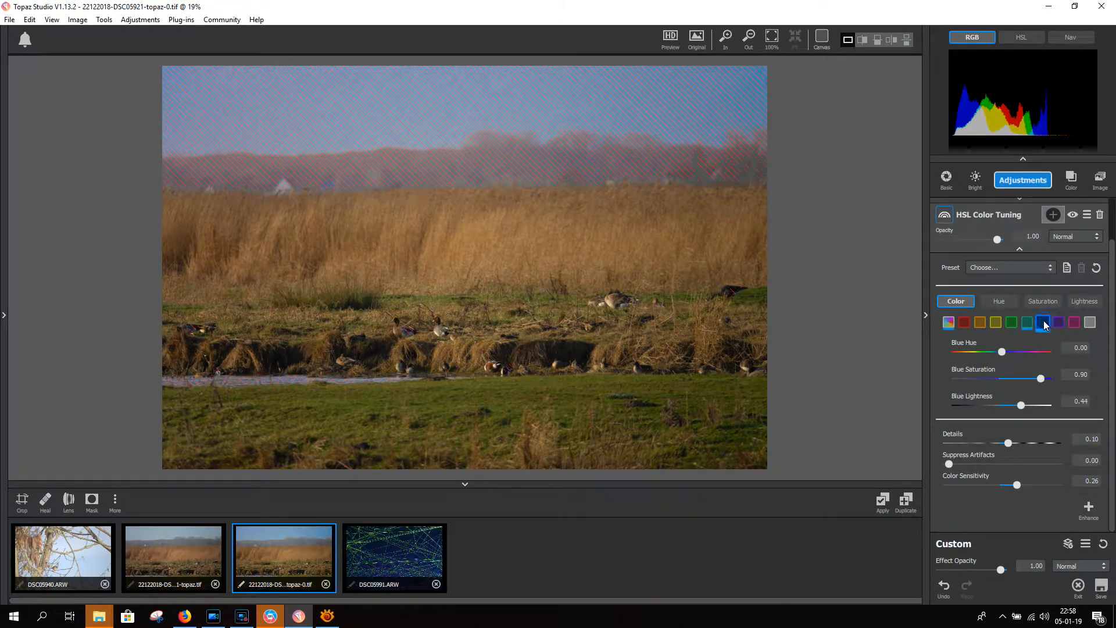
pyautogui.click(1060, 322)
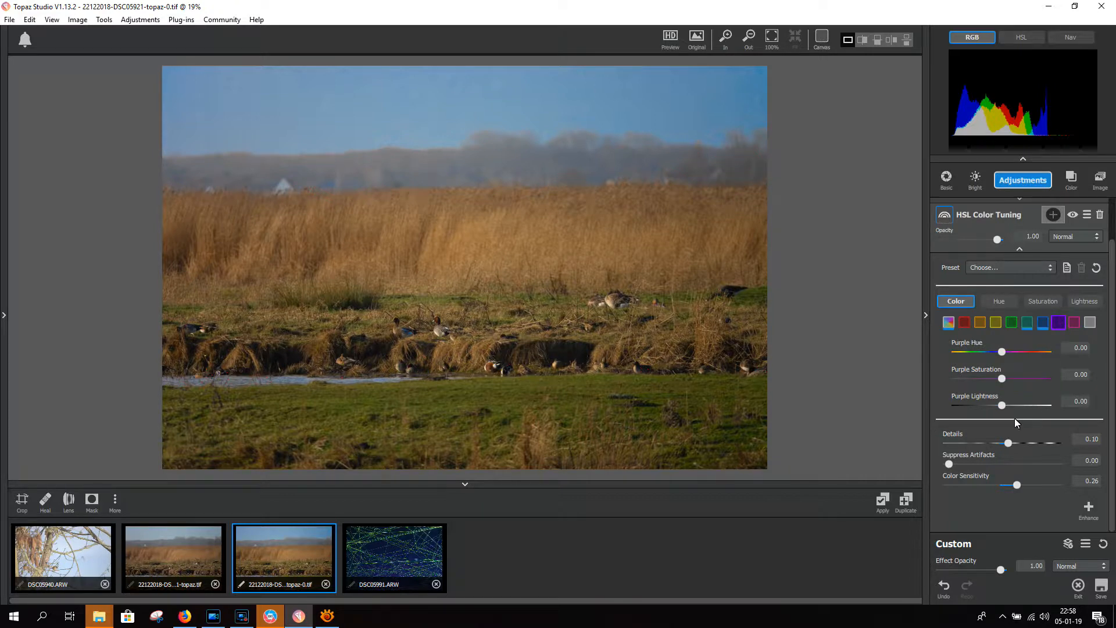
# Try different Details strengths, settle on -0.61, and raise Suppress Artifacts to 0.96.
pyautogui.click(1009, 444)
pyautogui.moveTo(1009, 444); pyautogui.dragTo(962, 439)
pyautogui.click(1044, 322)
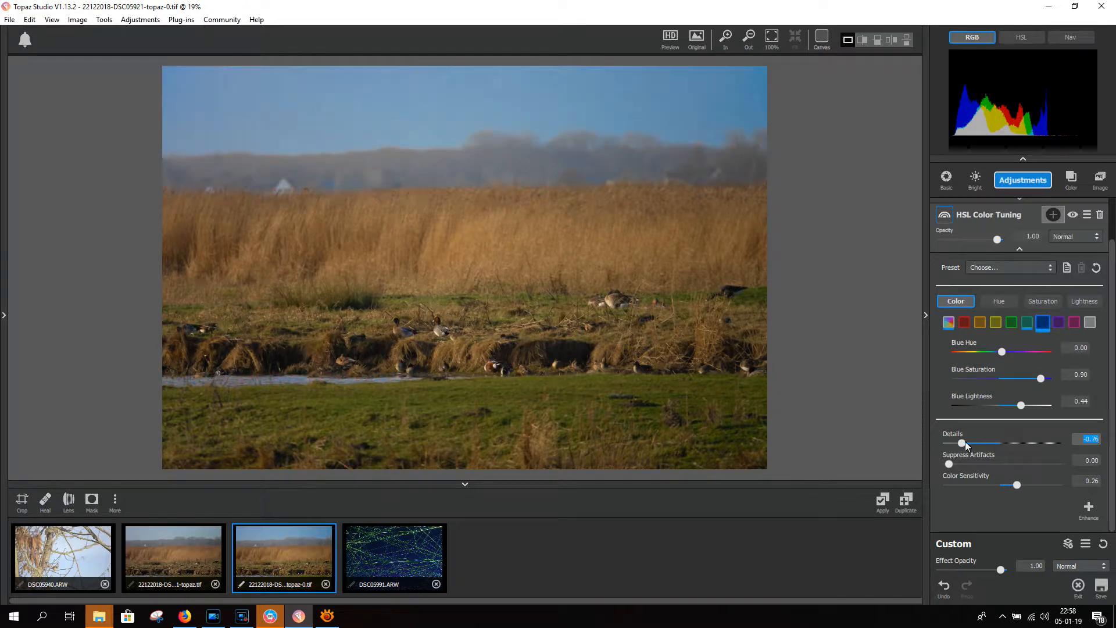
pyautogui.moveTo(964, 442); pyautogui.dragTo(1047, 445)
pyautogui.moveTo(1046, 445); pyautogui.dragTo(1038, 480)
pyautogui.click(949, 463)
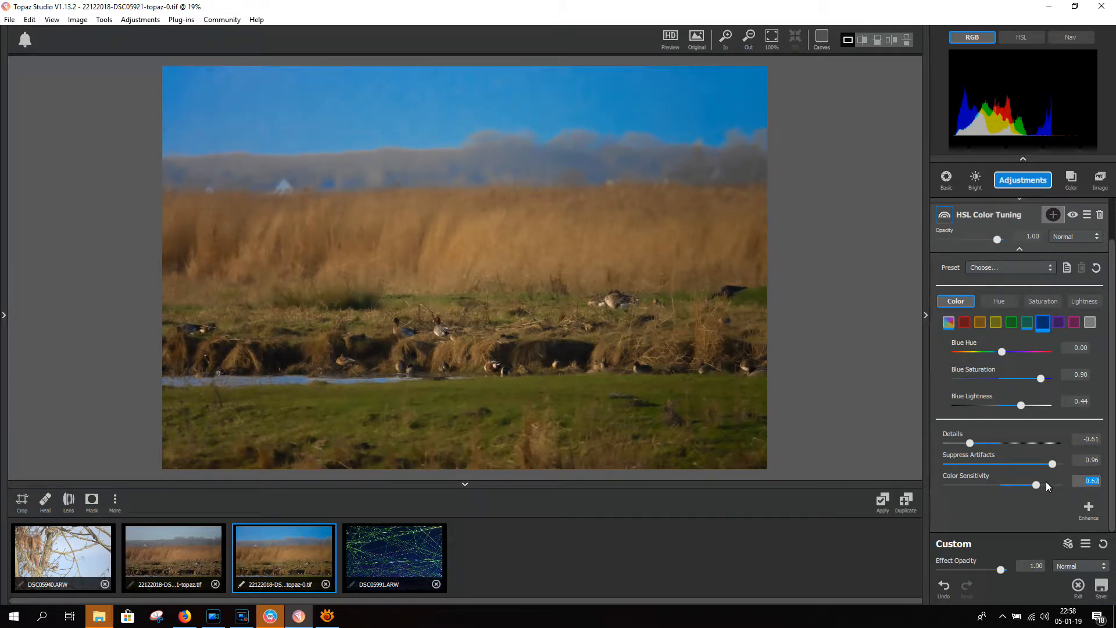
# Try low and moderate Color Sensitivity levels, and set it to 0.51.
pyautogui.moveTo(1039, 485); pyautogui.dragTo(960, 486)
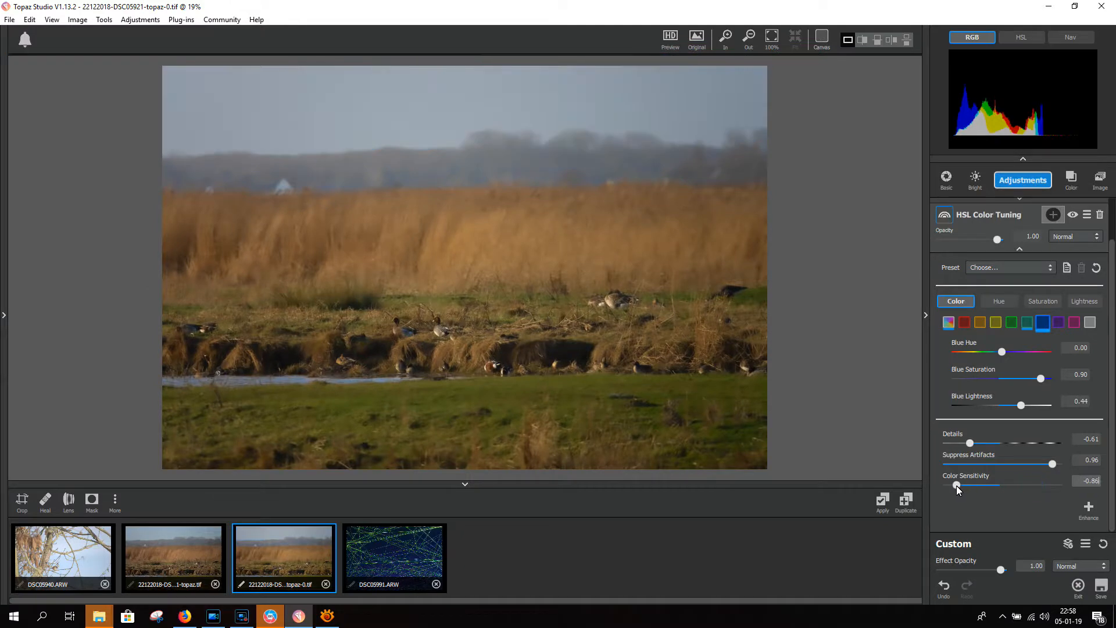
pyautogui.moveTo(963, 486); pyautogui.dragTo(1015, 483)
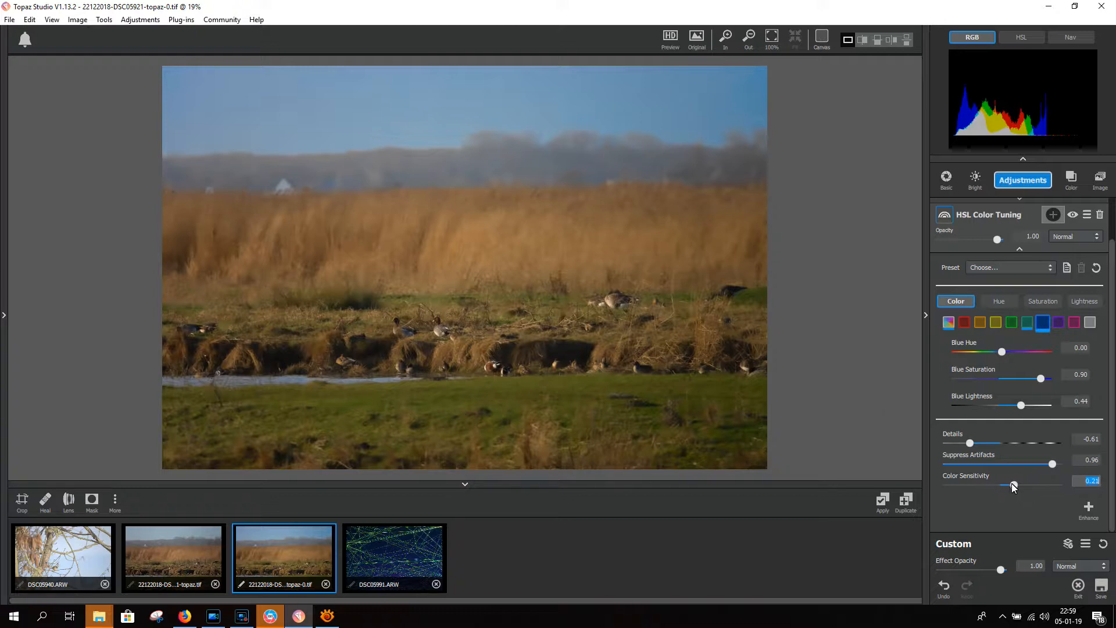
pyautogui.moveTo(1014, 483); pyautogui.dragTo(1028, 482)
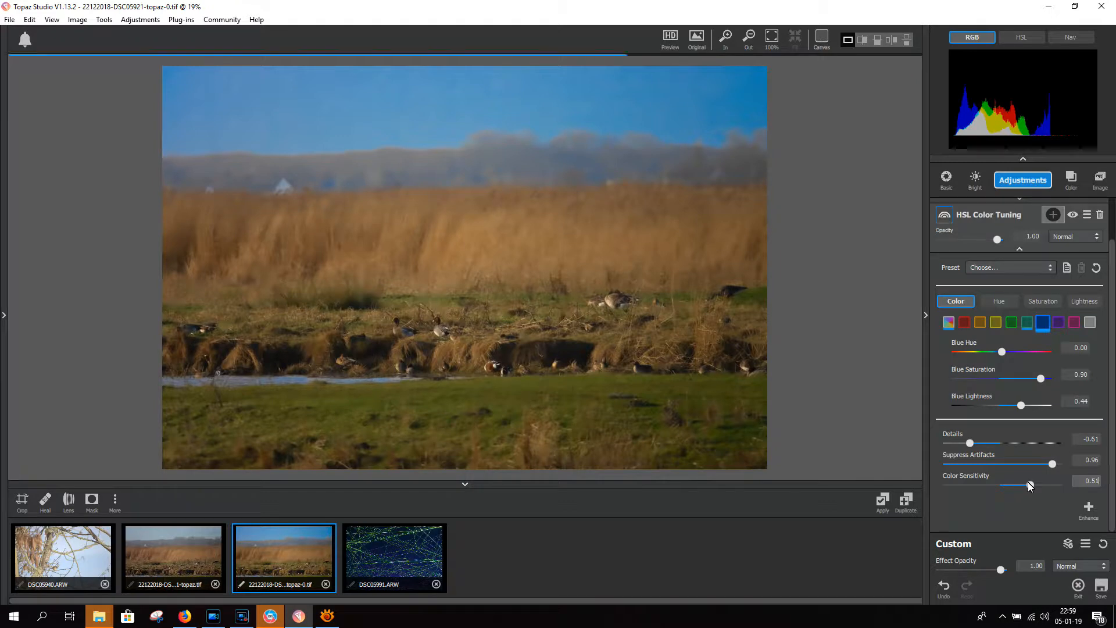
# Set the blue saturation to 0.58 and the blue lightness to 0.57.
pyautogui.click(1022, 379)
pyautogui.moveTo(1021, 378); pyautogui.dragTo(1010, 405)
pyautogui.moveTo(1011, 403); pyautogui.dragTo(1025, 401)
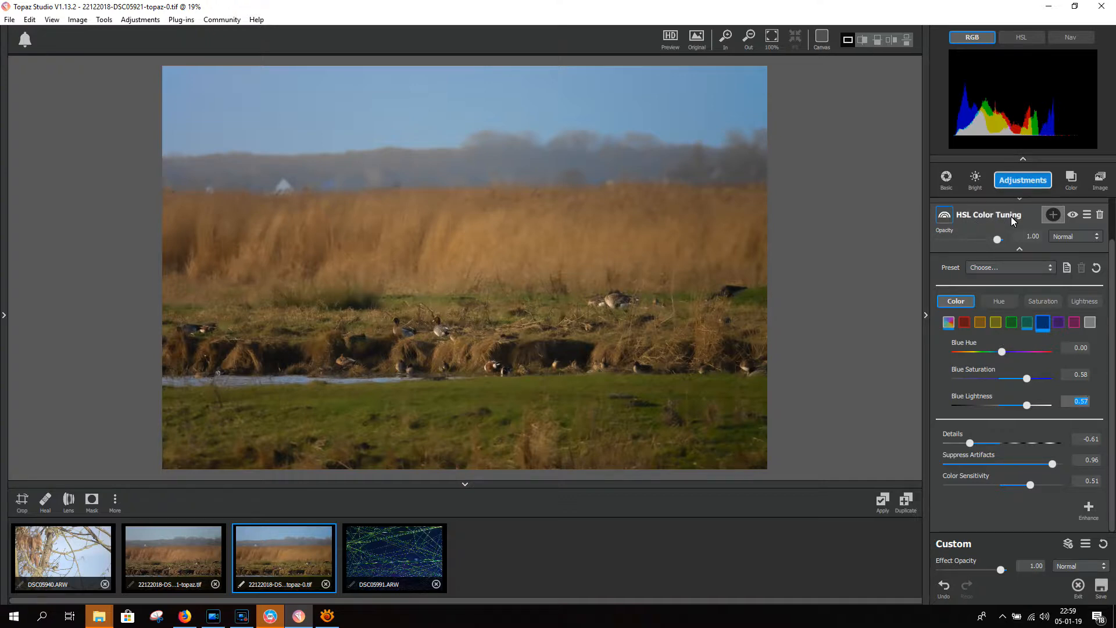
# Add a gradient mask along the horizon so the HSL Color Tuning adjustment affects only the sky.
pyautogui.click(1053, 215)
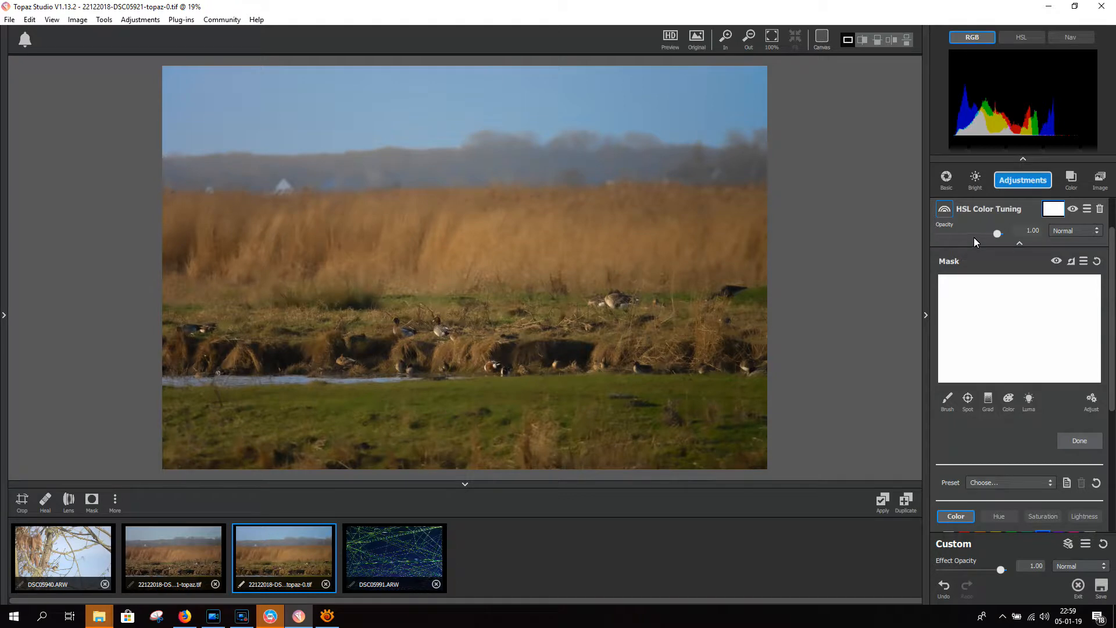
pyautogui.click(994, 400)
pyautogui.moveTo(466, 368); pyautogui.dragTo(470, 155)
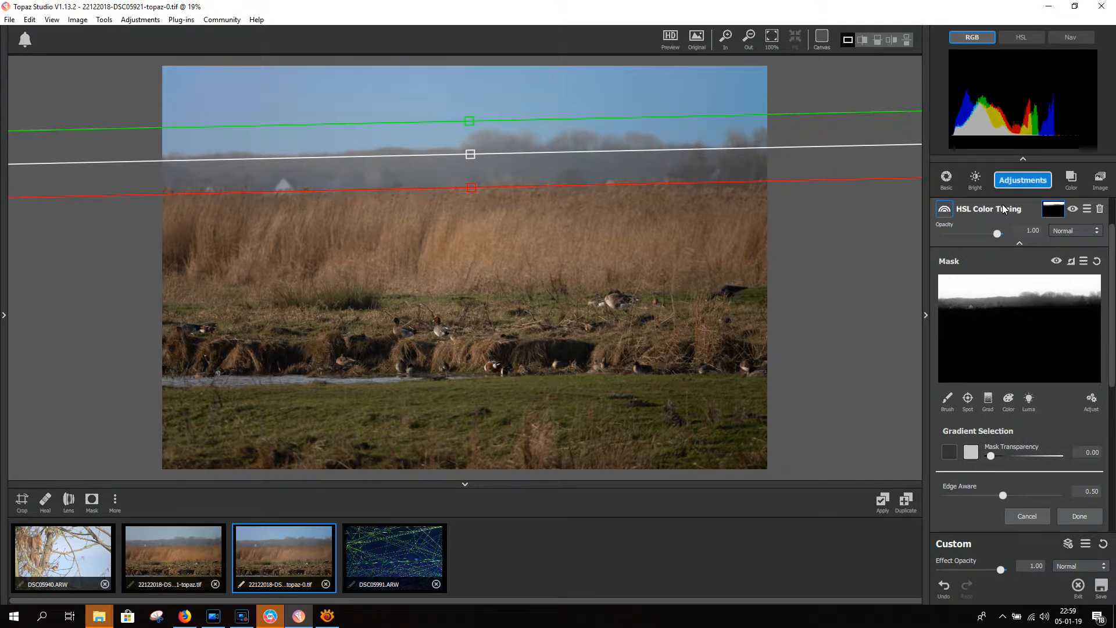
# Add a second HSL Color Tuning adjustment with green saturation at 0.77 and green hue at 0.17.
pyautogui.click(1020, 181)
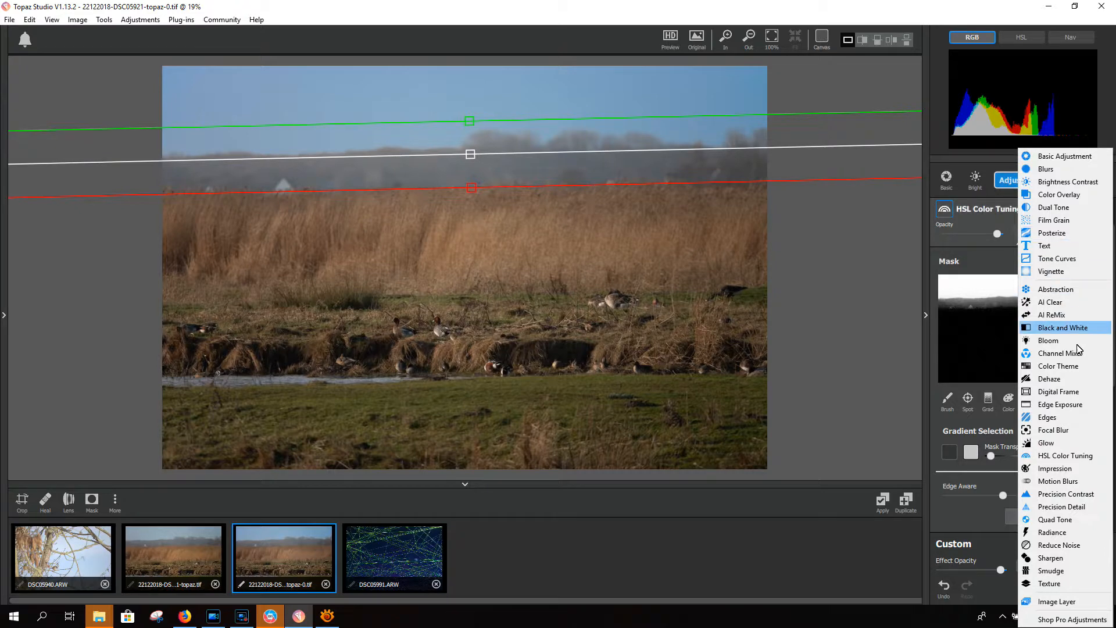
pyautogui.click(1079, 456)
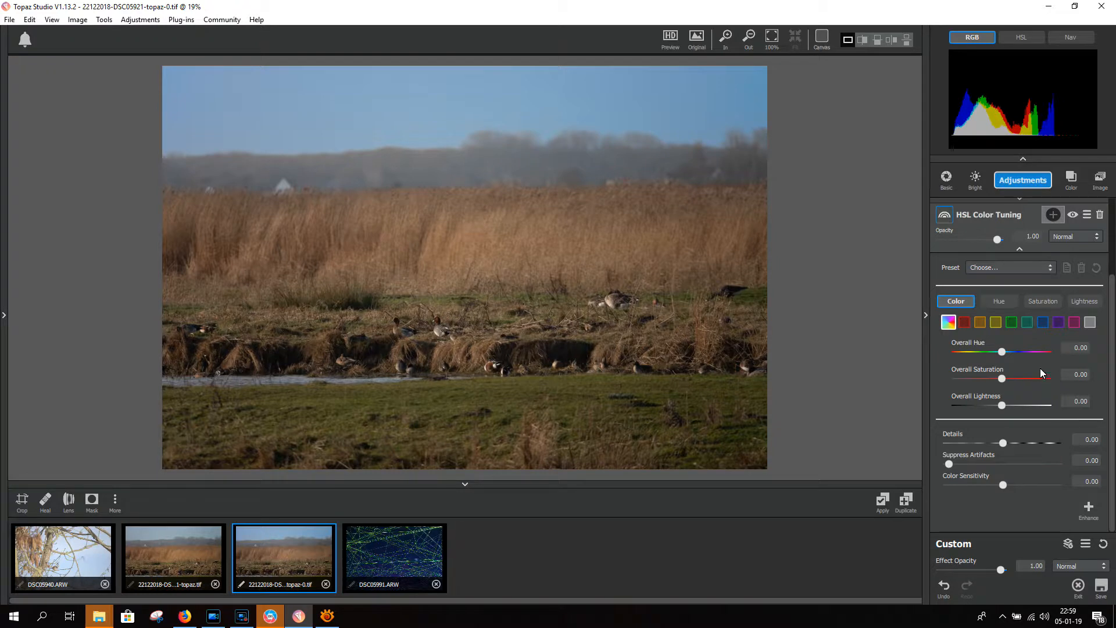
pyautogui.click(1011, 322)
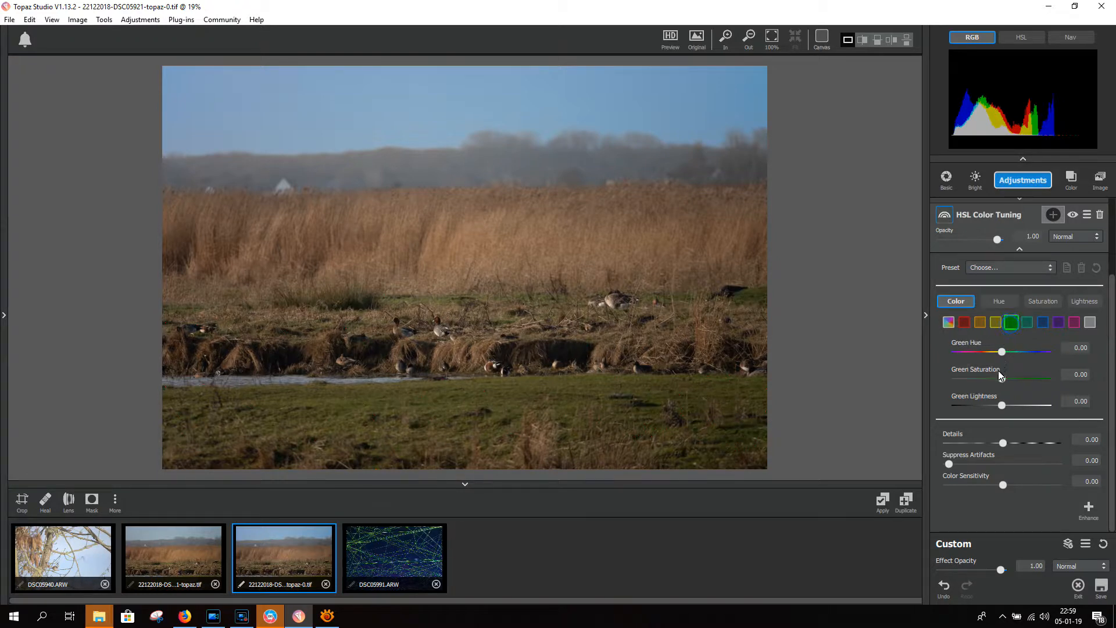
pyautogui.moveTo(999, 375); pyautogui.dragTo(1009, 353)
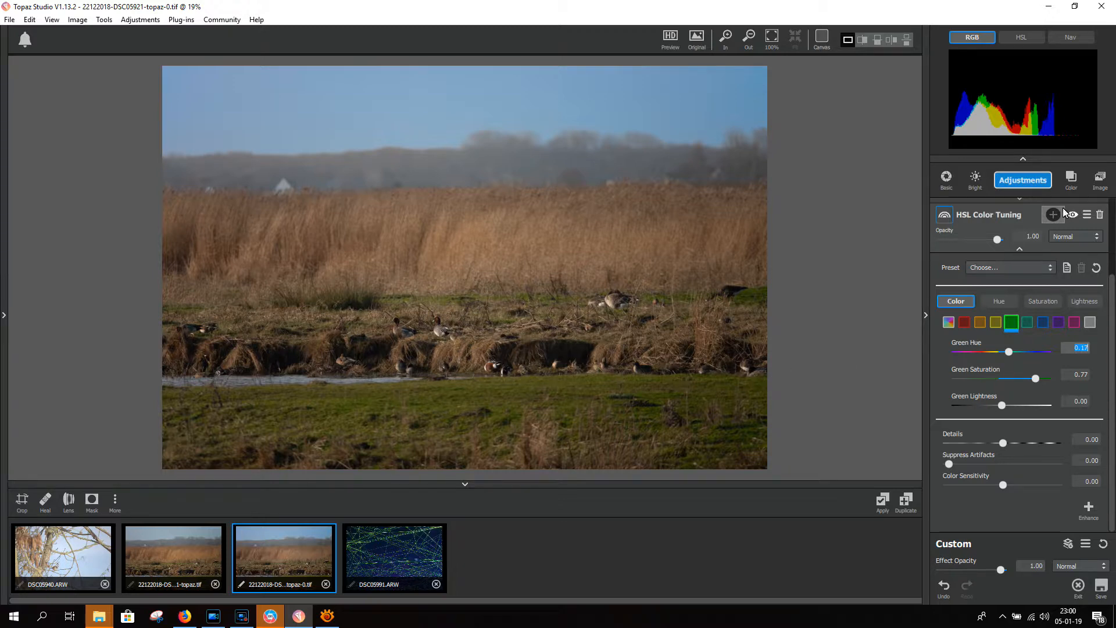
# Add a third HSL Color Tuning adjustment and set its orange saturation to 0.60.
pyautogui.click(1043, 185)
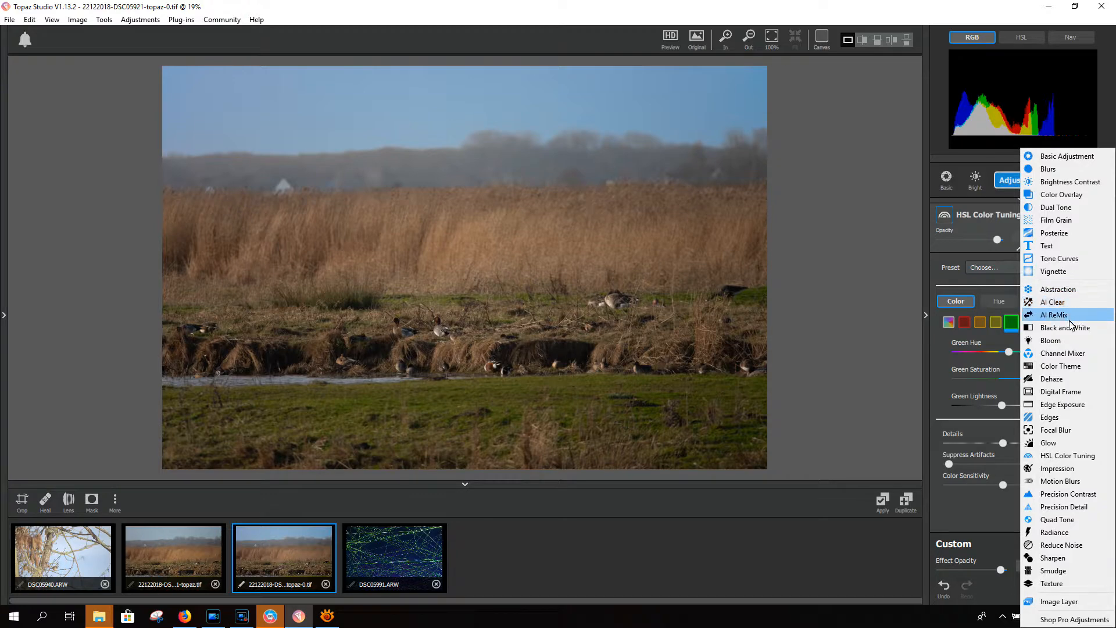
pyautogui.click(1072, 455)
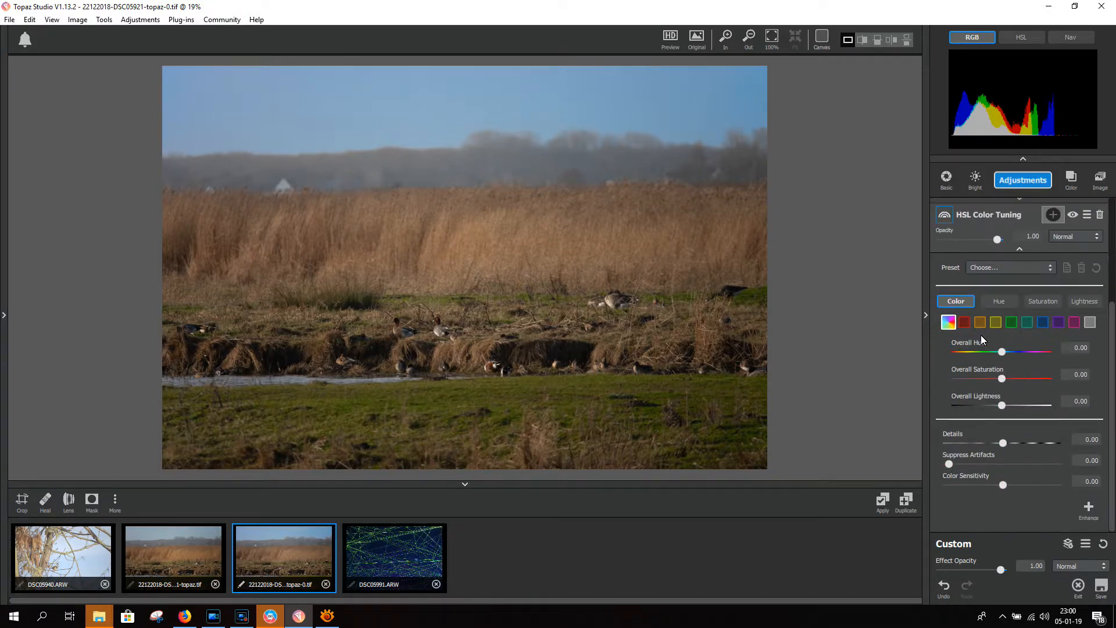
pyautogui.moveTo(993, 328)
pyautogui.click(978, 323)
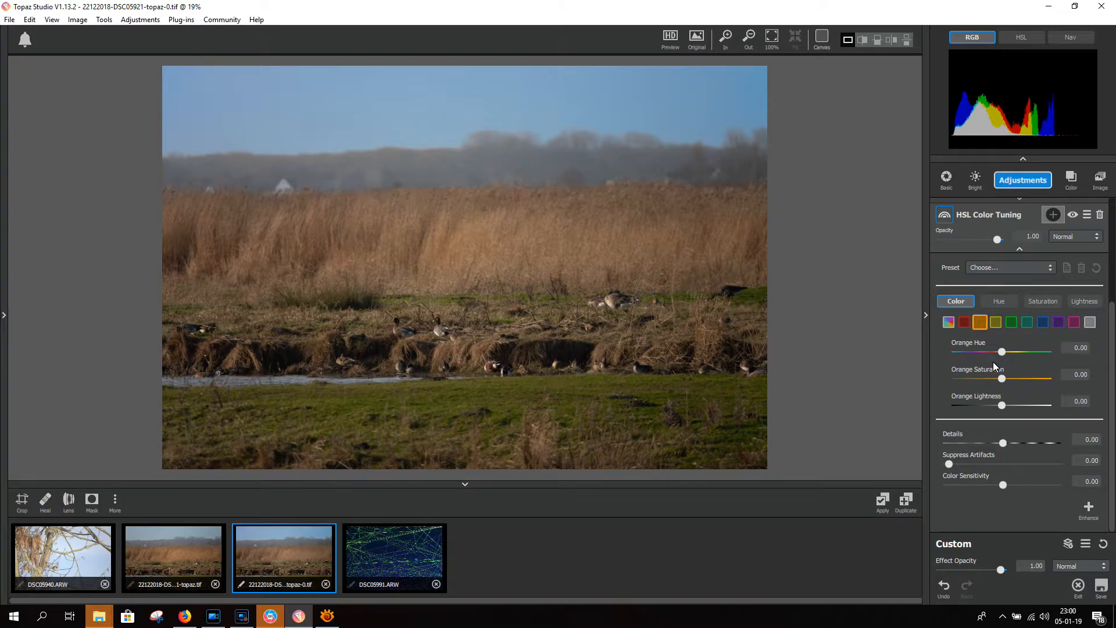
pyautogui.click(1002, 378)
pyautogui.moveTo(1003, 379); pyautogui.dragTo(1029, 381)
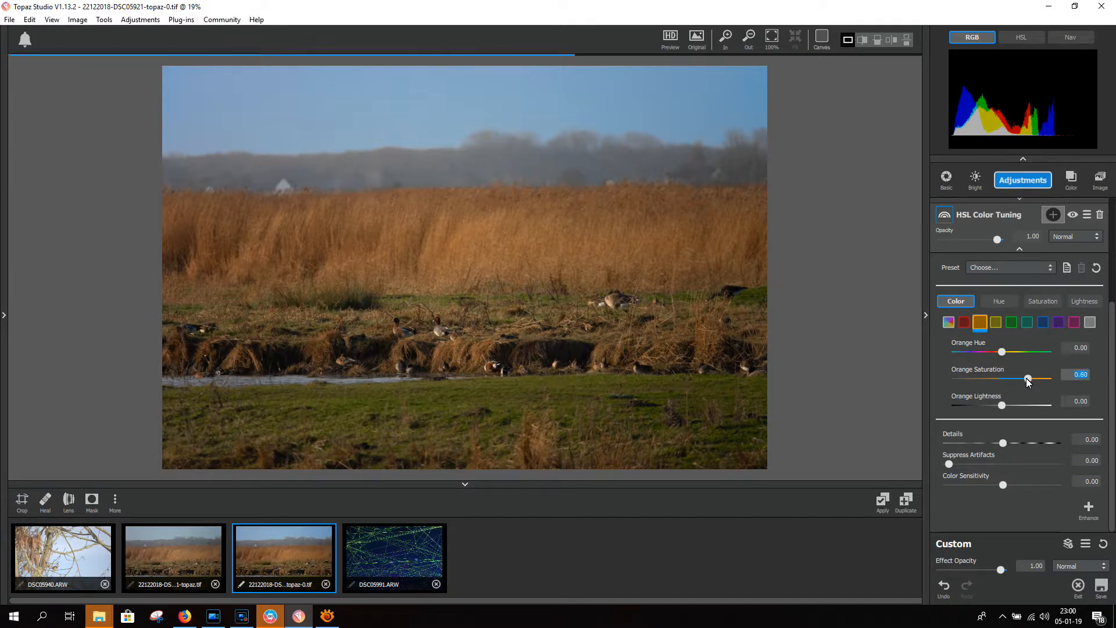
# Set Details to 0.35 in the third adjustment, and compare the image areas covered by the yellow and orange ranges.
pyautogui.moveTo(1004, 446)
pyautogui.mouseDown()
pyautogui.moveTo(1040, 440)
pyautogui.moveTo(1023, 440)
pyautogui.mouseUp()
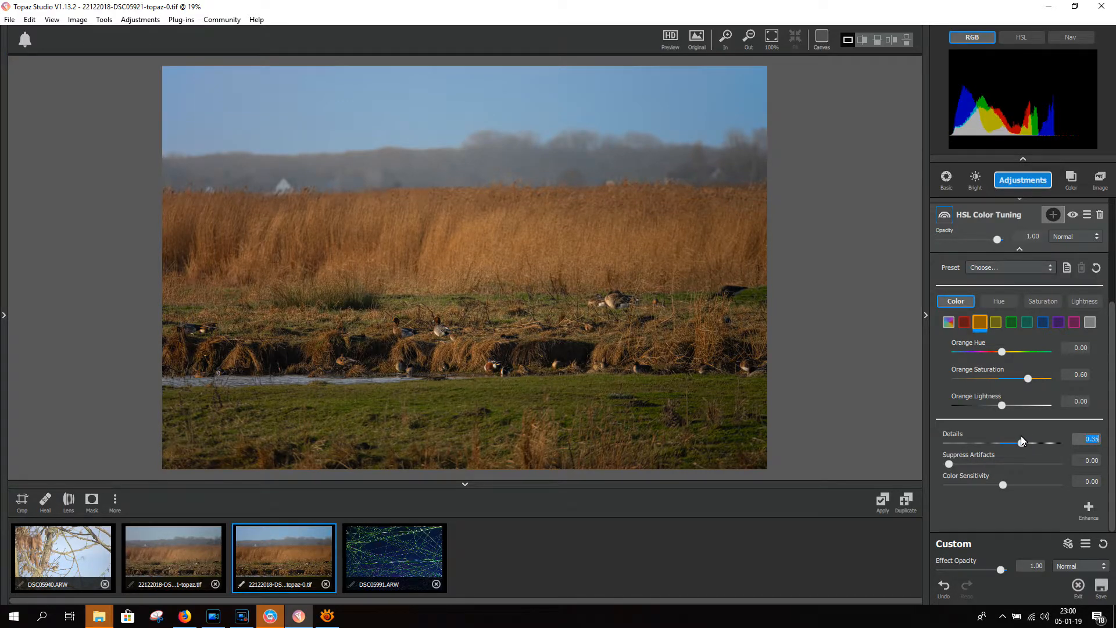
pyautogui.click(997, 323)
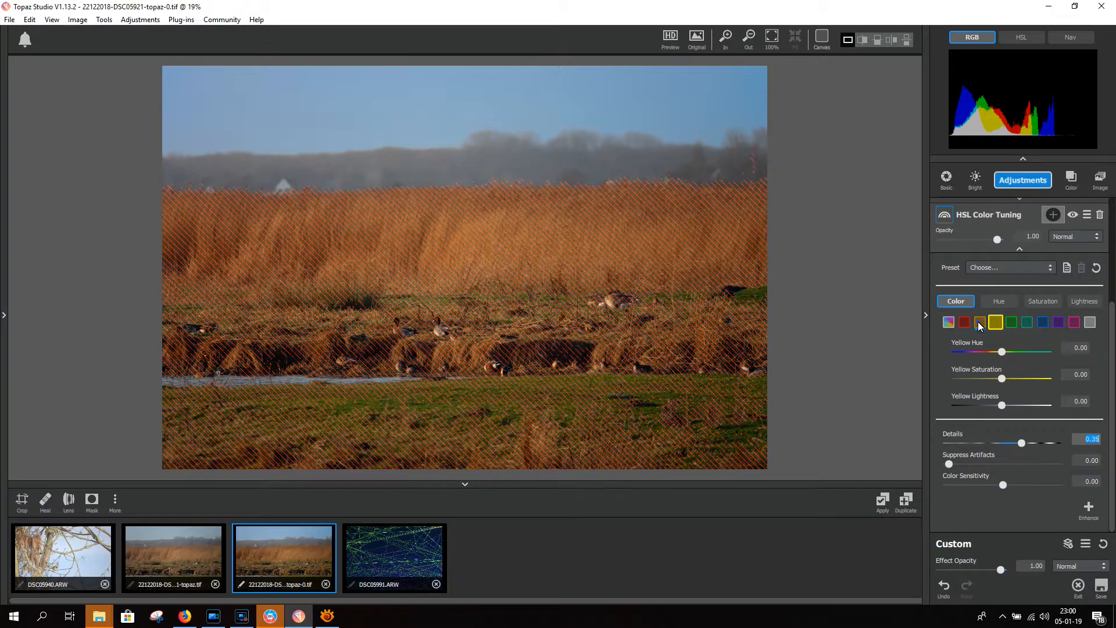
pyautogui.click(981, 323)
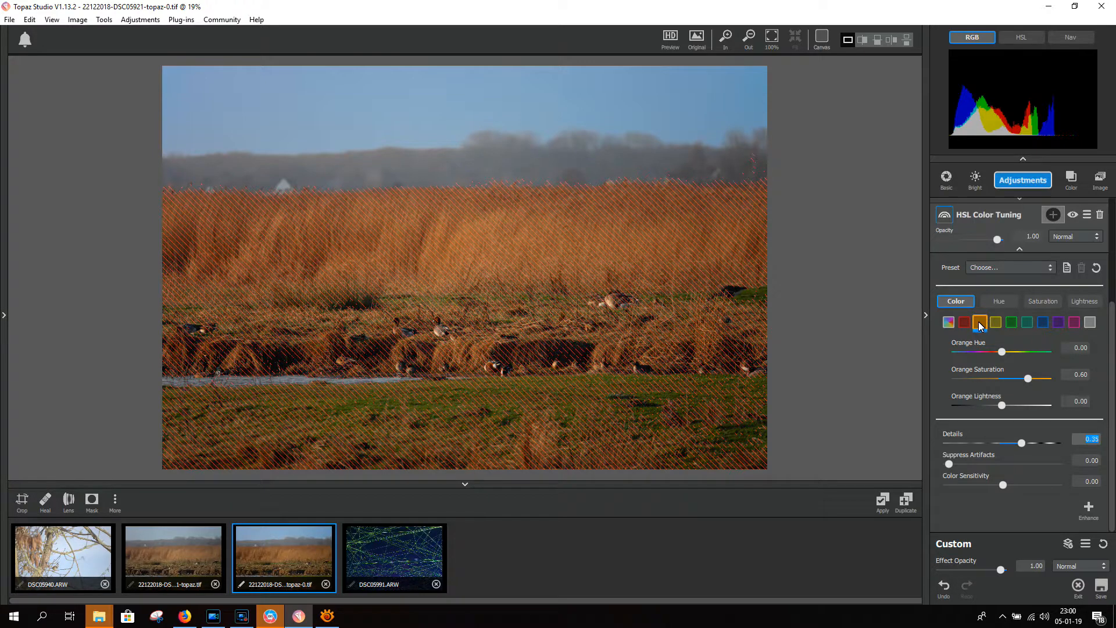
# Add a colour-based mask to the third HSL Color Tuning adjustment, sampling the colour from the reeds.
pyautogui.click(1034, 265)
pyautogui.click(1054, 215)
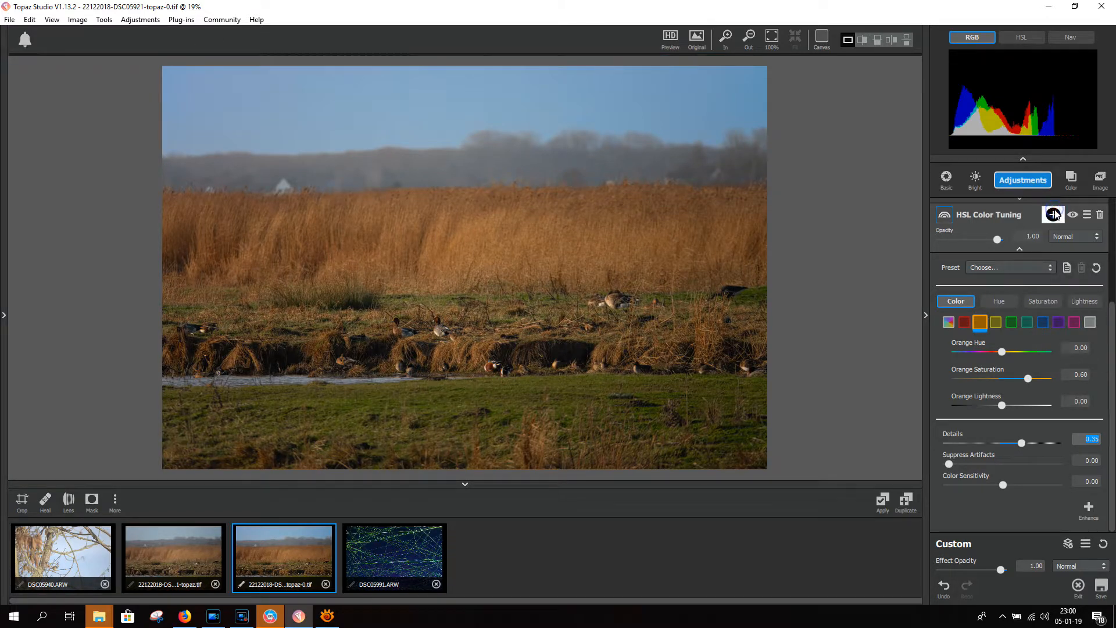
pyautogui.click(1054, 216)
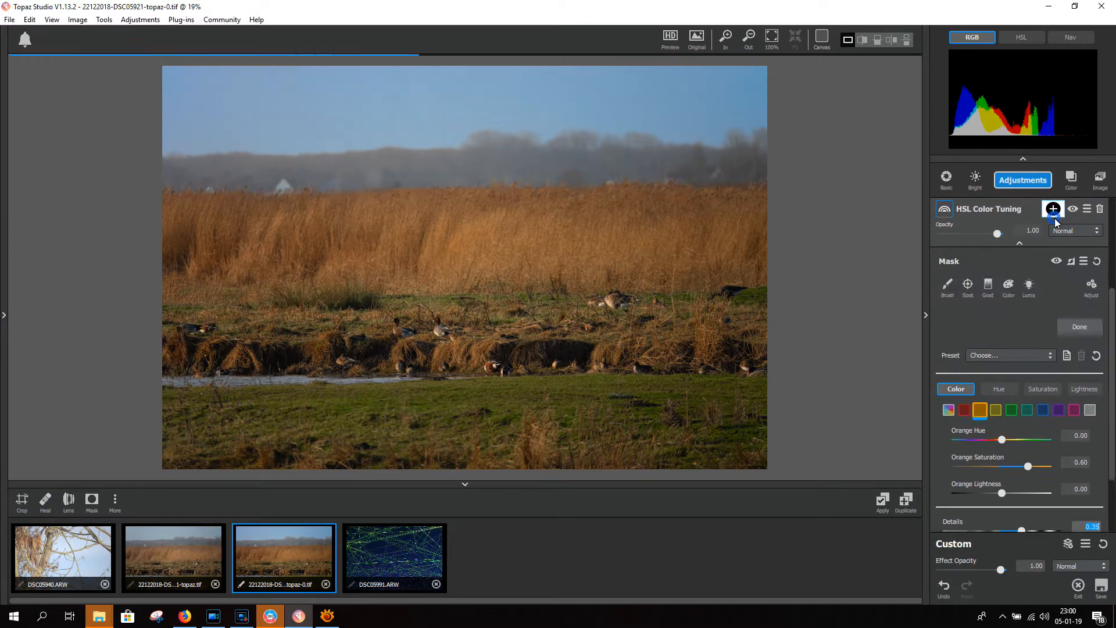
pyautogui.click(1012, 398)
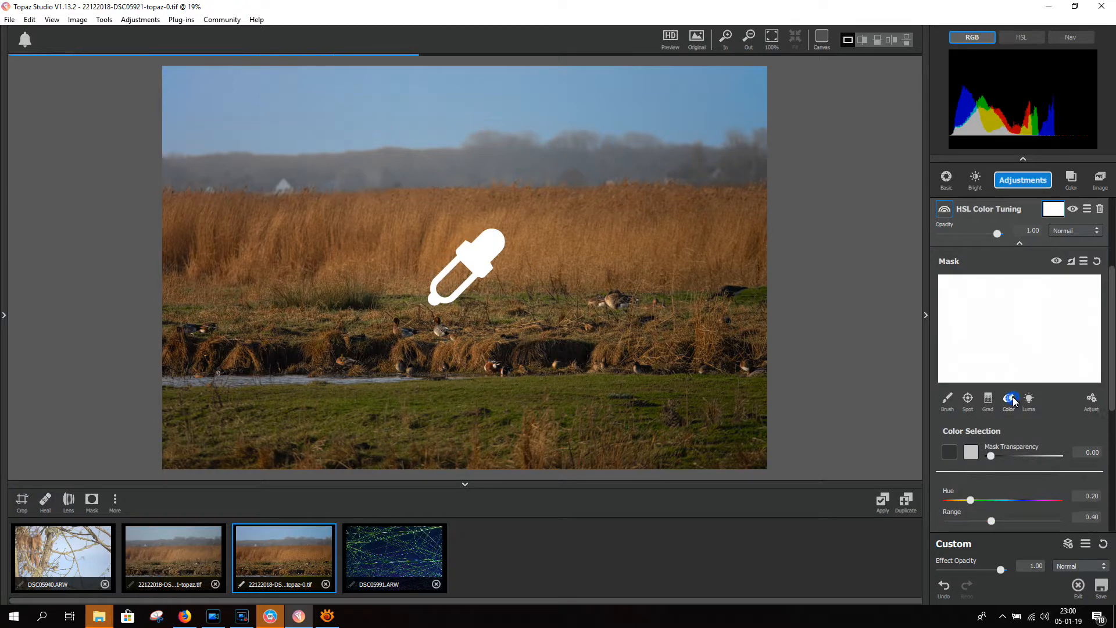
pyautogui.click(565, 244)
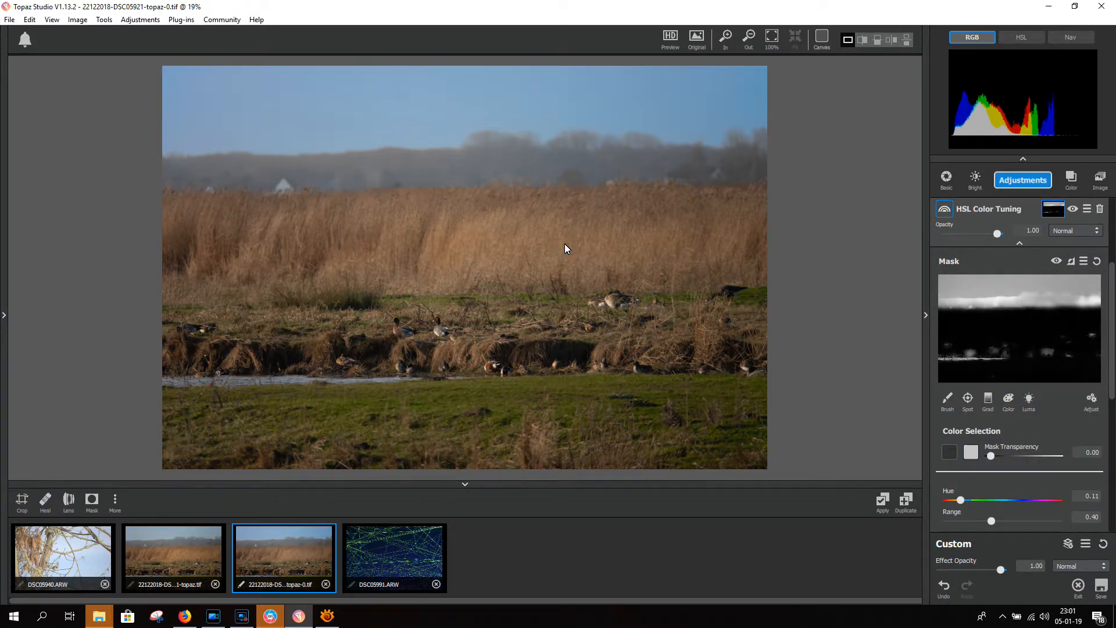
# Compare the image with the third HSL Color Tuning adjustment off and on, and review its mask.
pyautogui.click(1073, 211)
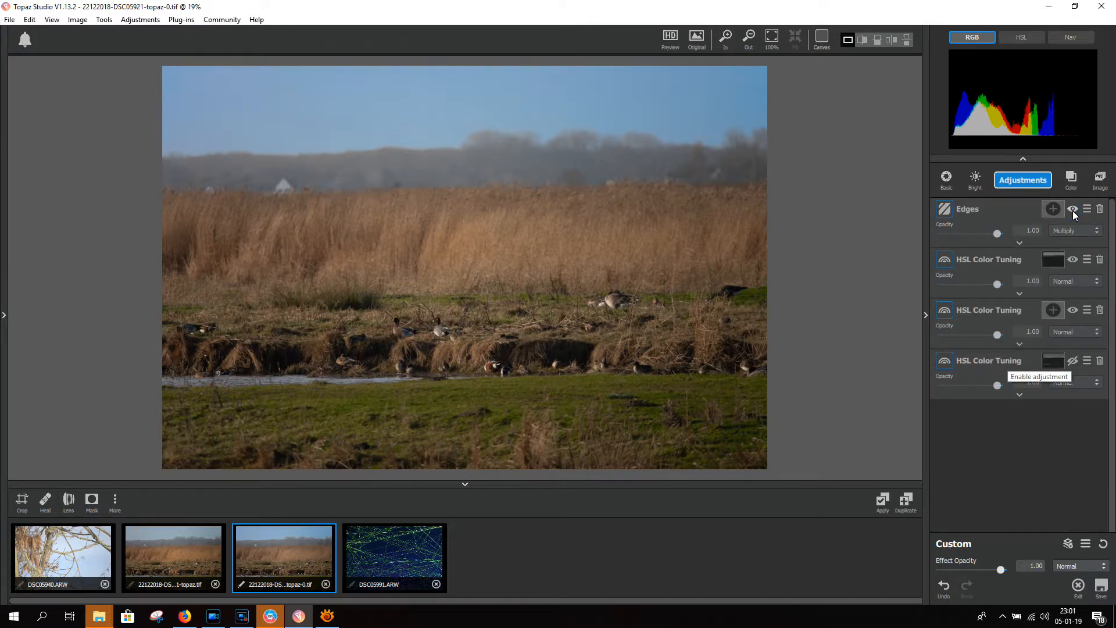
pyautogui.click(1072, 361)
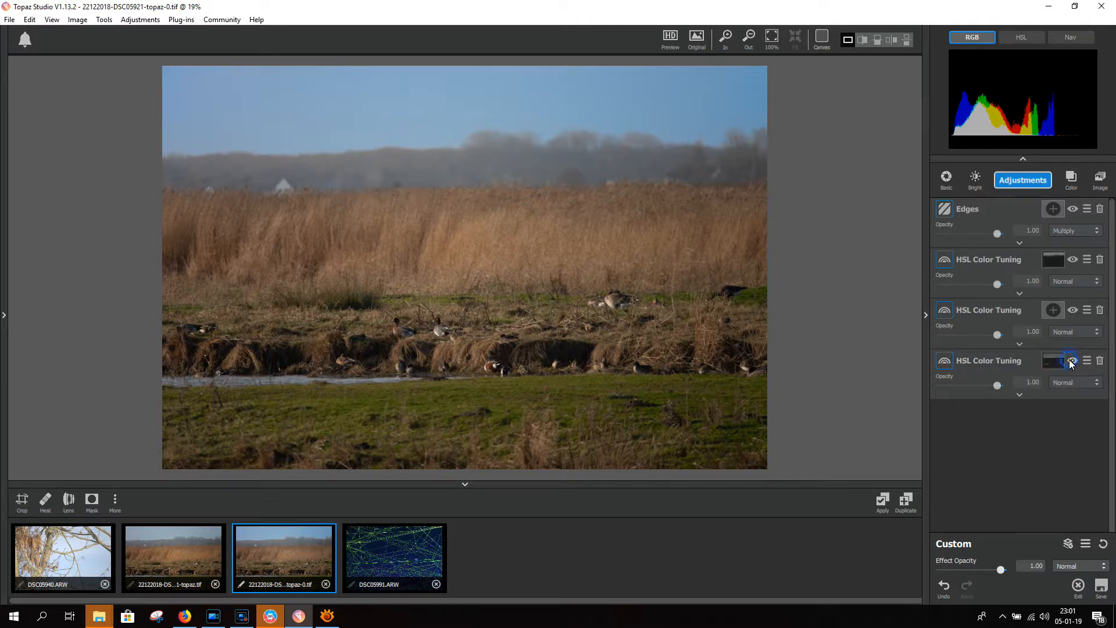
pyautogui.click(1056, 364)
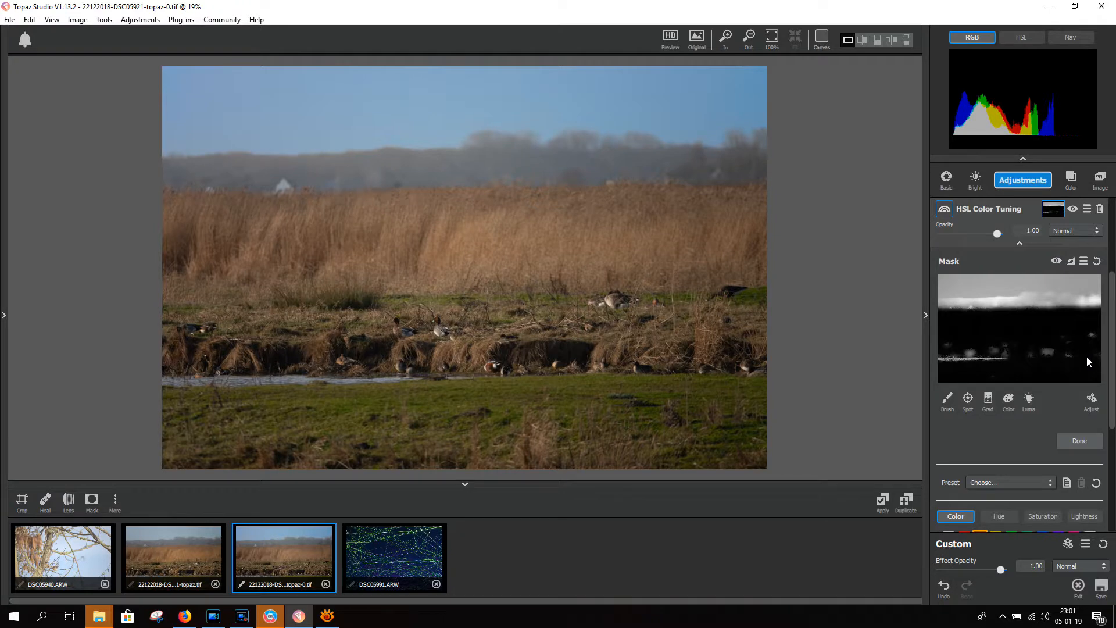
pyautogui.scroll(1, 1087, 355)
pyautogui.scroll(1, 1083, 355)
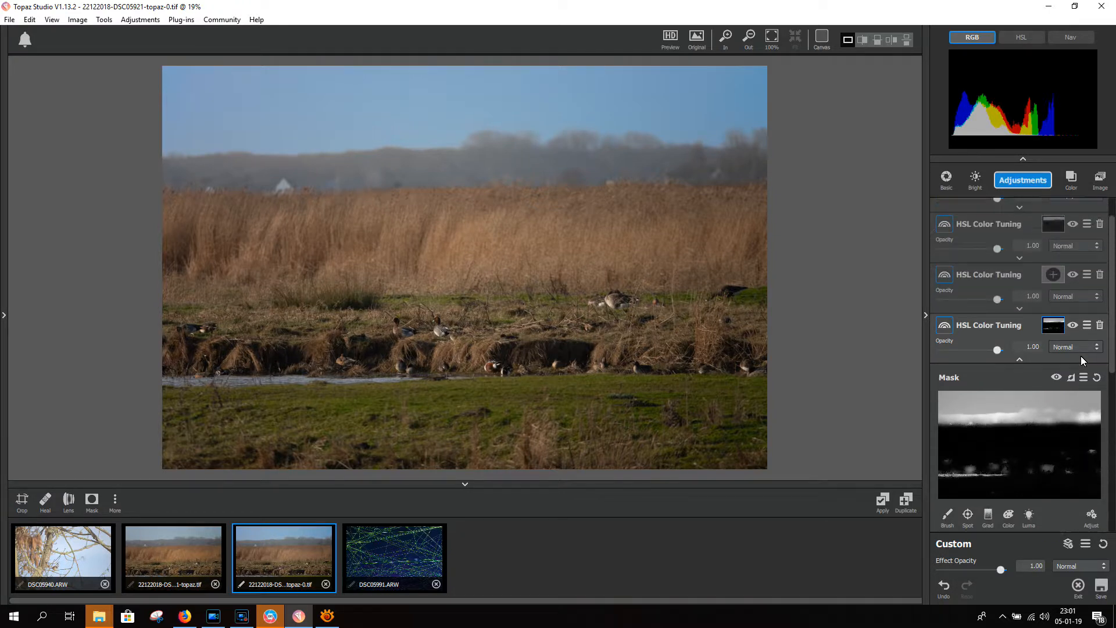
# Review the blue and detail settings of the sky's HSL Color Tuning adjustment, and return to the orange adjustment.
pyautogui.click(1013, 224)
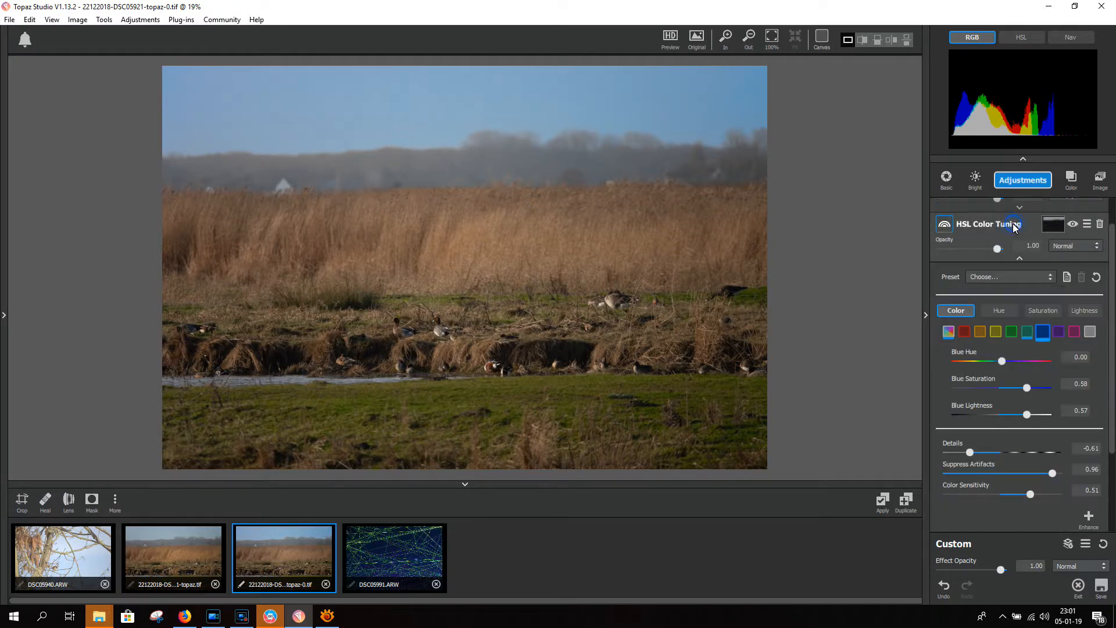
pyautogui.scroll(-2, 1021, 253)
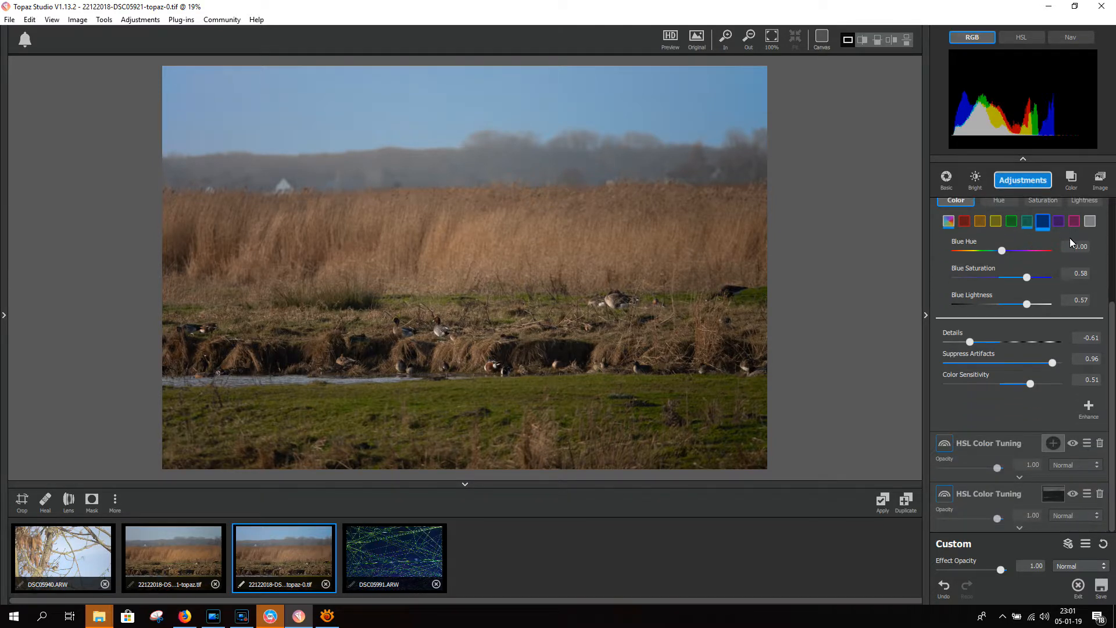
pyautogui.scroll(2, 1069, 242)
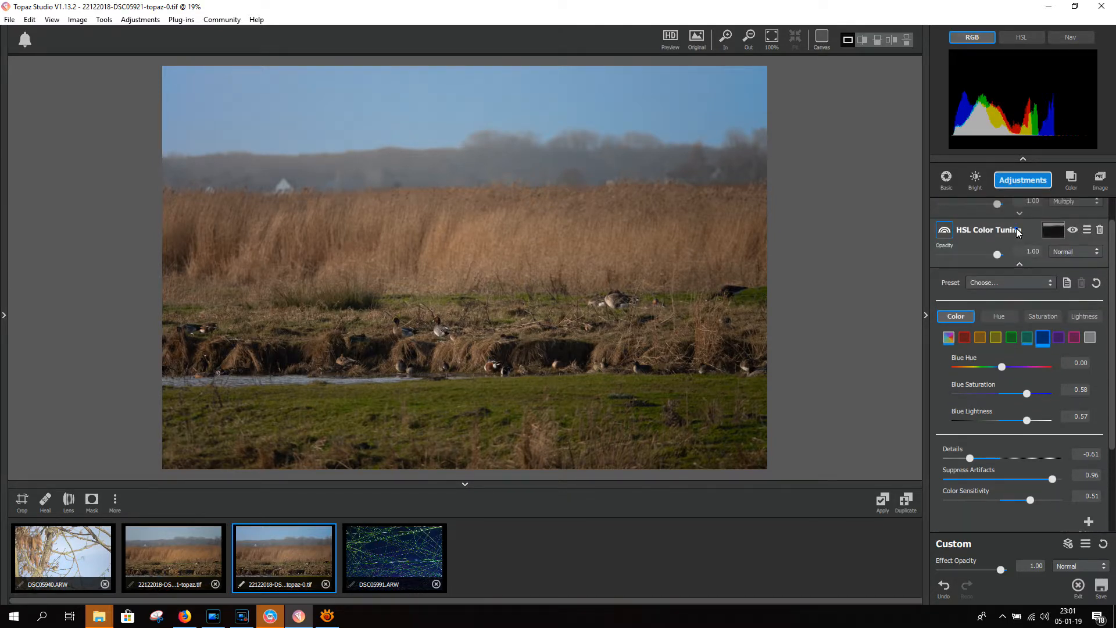
pyautogui.scroll(1, 1017, 229)
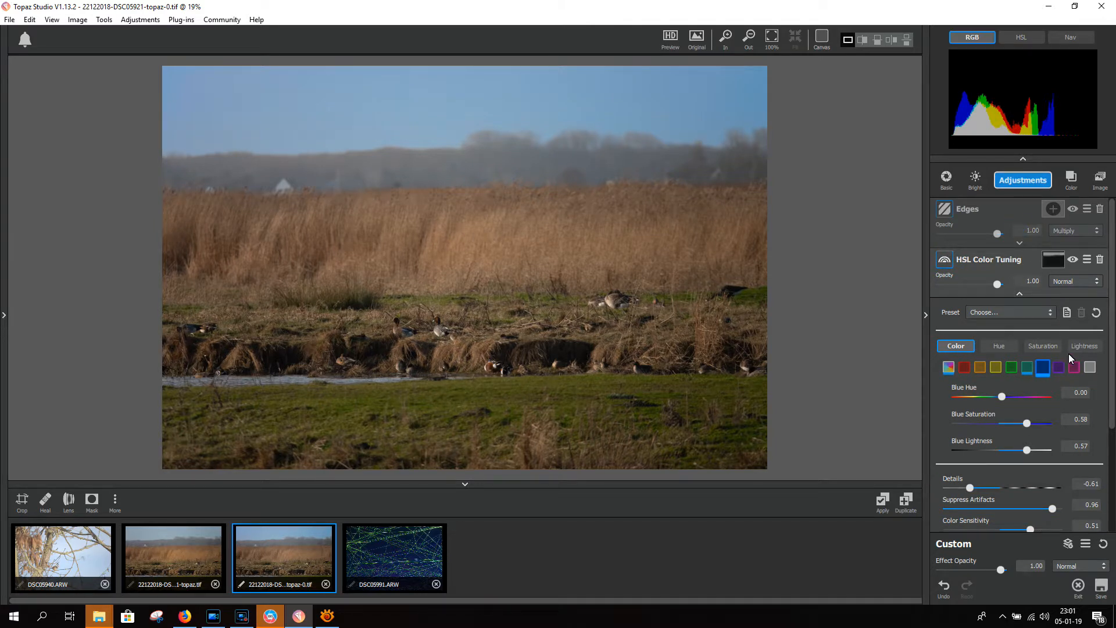
pyautogui.scroll(-2, 1069, 353)
pyautogui.scroll(-1, 1058, 365)
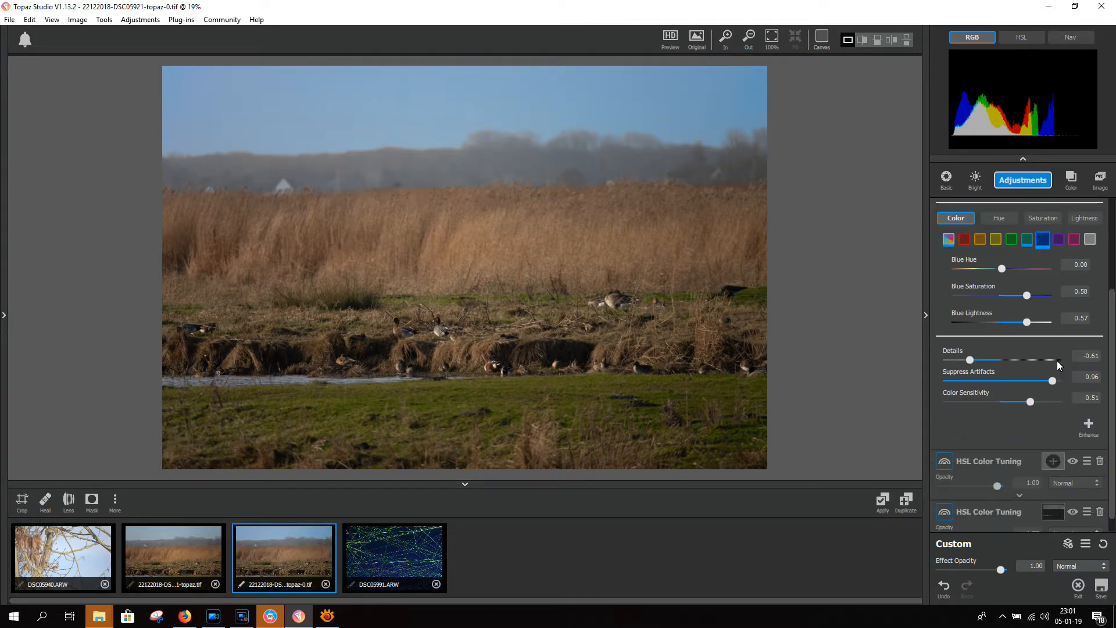
pyautogui.click(1008, 513)
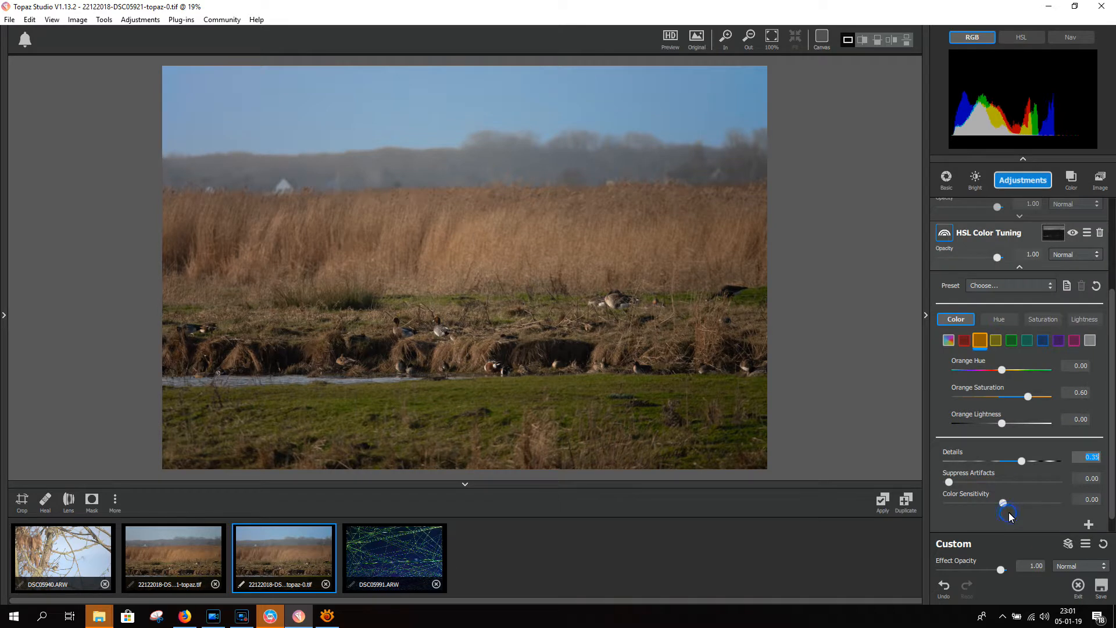
# Narrow the orange adjustment's colour mask to a range of 0.19 and invert the mask.
pyautogui.click(1054, 233)
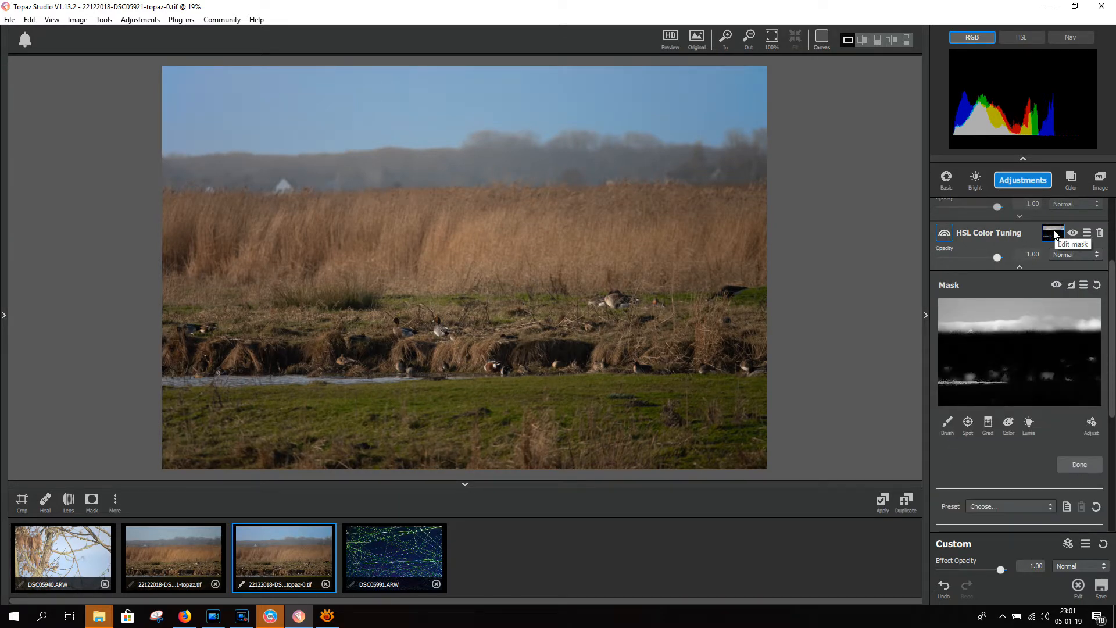
pyautogui.click(1008, 423)
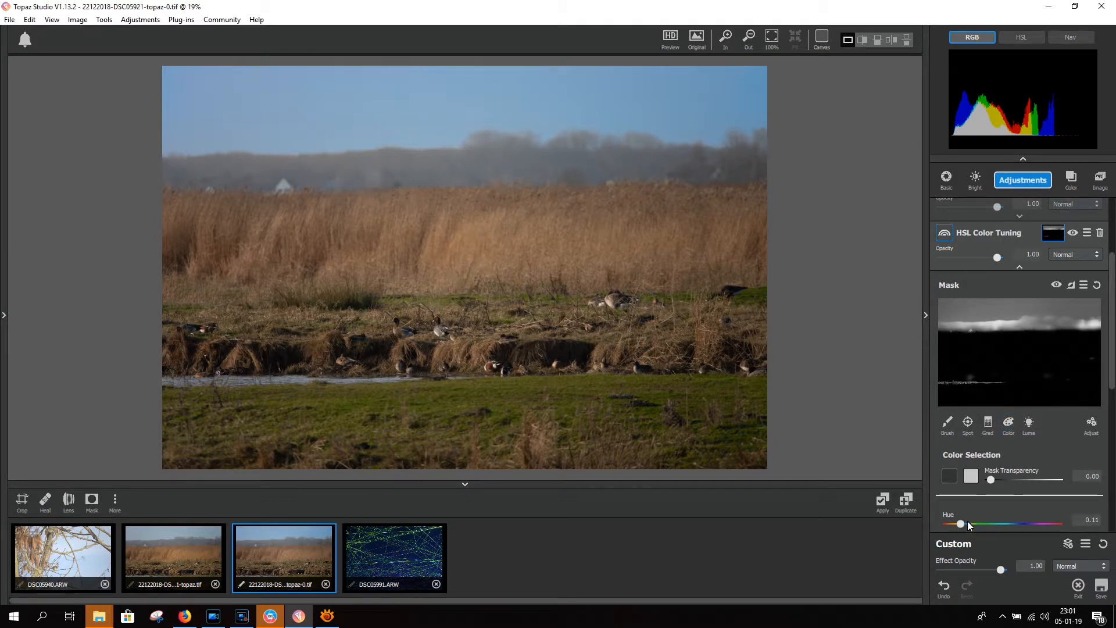
pyautogui.scroll(-2, 974, 500)
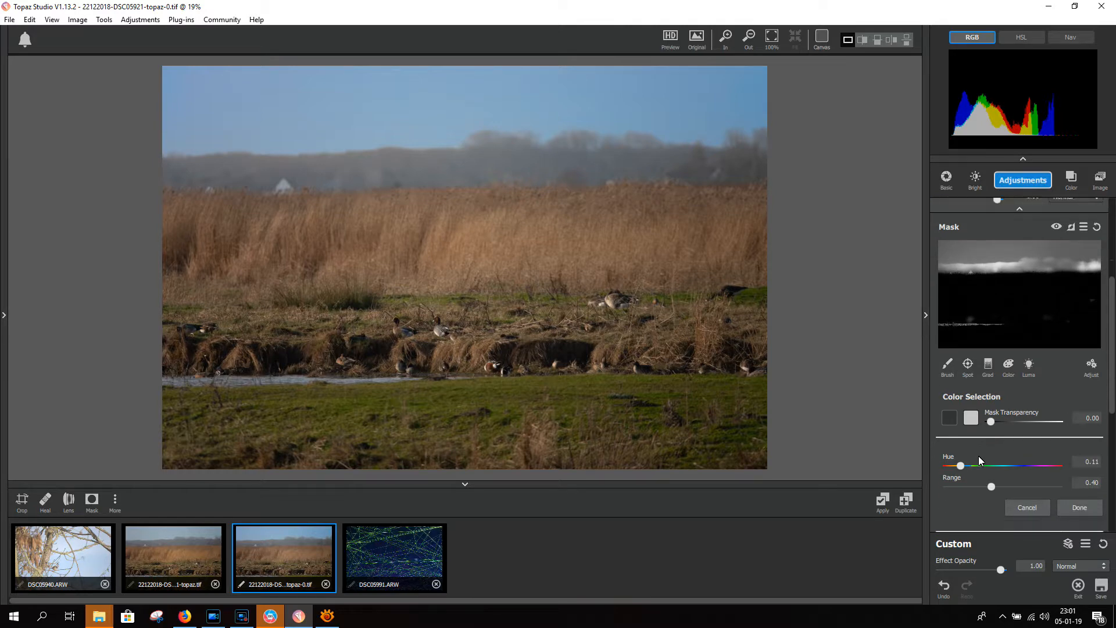
pyautogui.moveTo(990, 485); pyautogui.dragTo(966, 474)
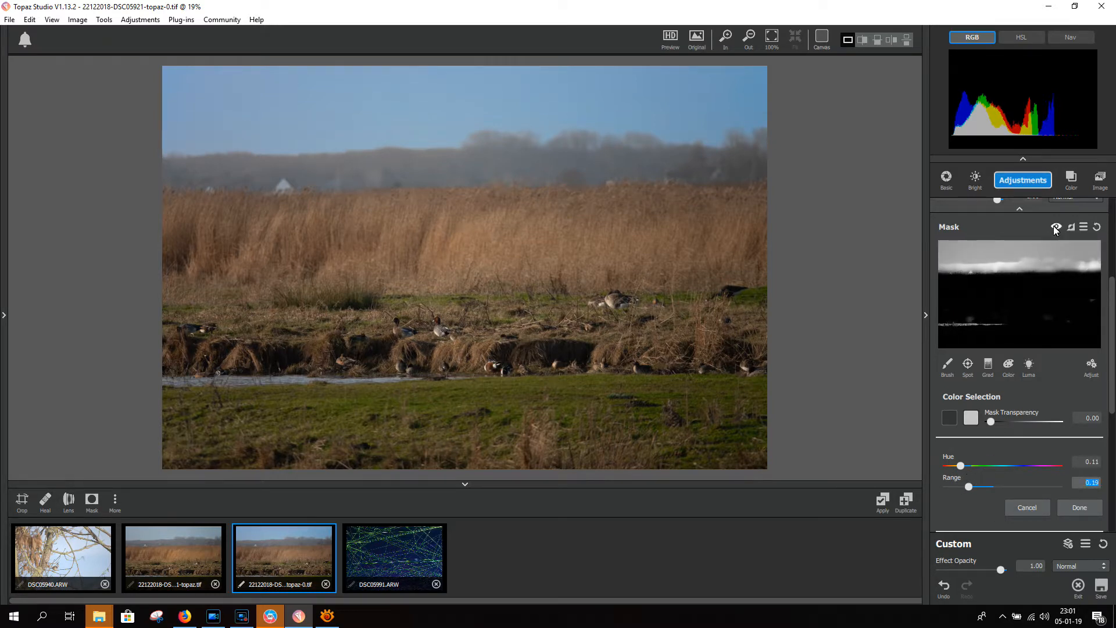
pyautogui.click(1072, 226)
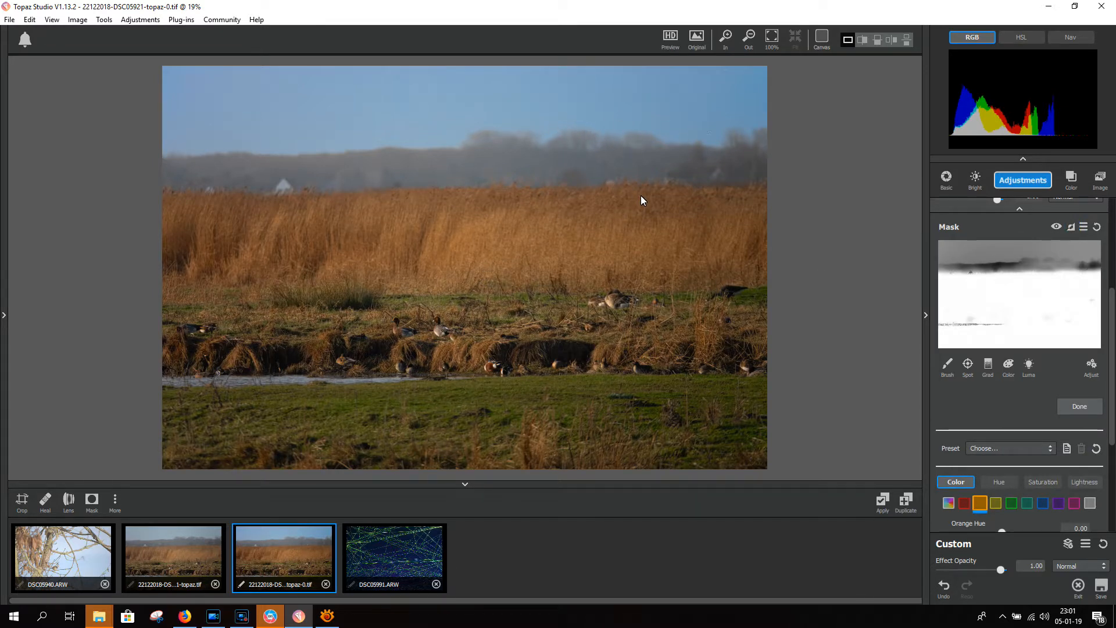
# Apply another colour selection to the inverted mask with range 0.05 and mask transparency 0.84.
pyautogui.scroll(-1, 1024, 407)
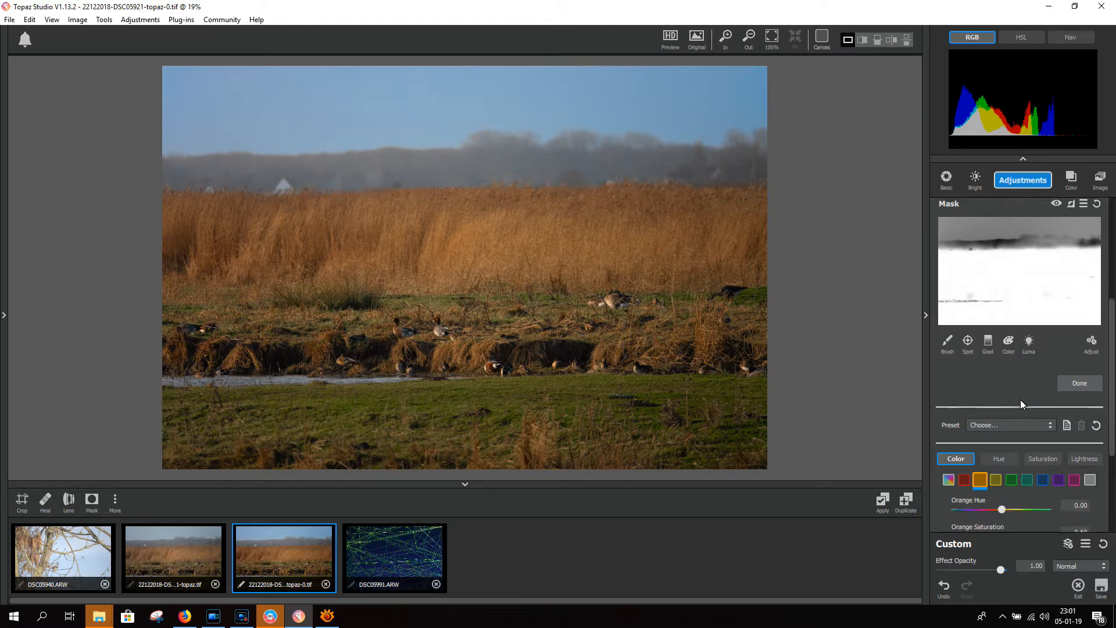
pyautogui.scroll(-1, 1011, 396)
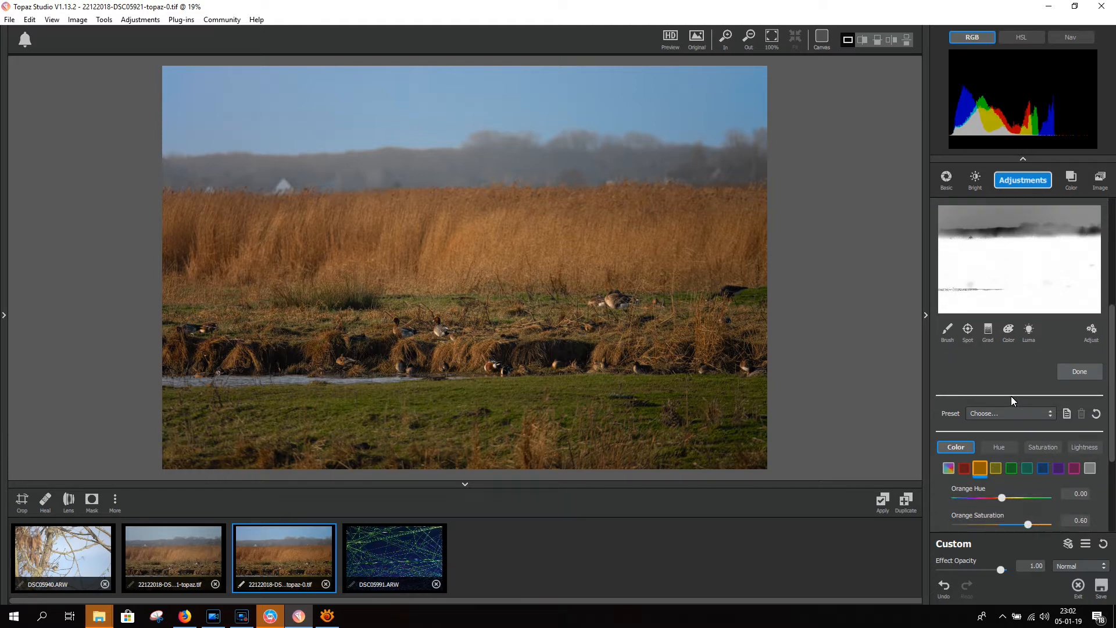
pyautogui.click(1008, 330)
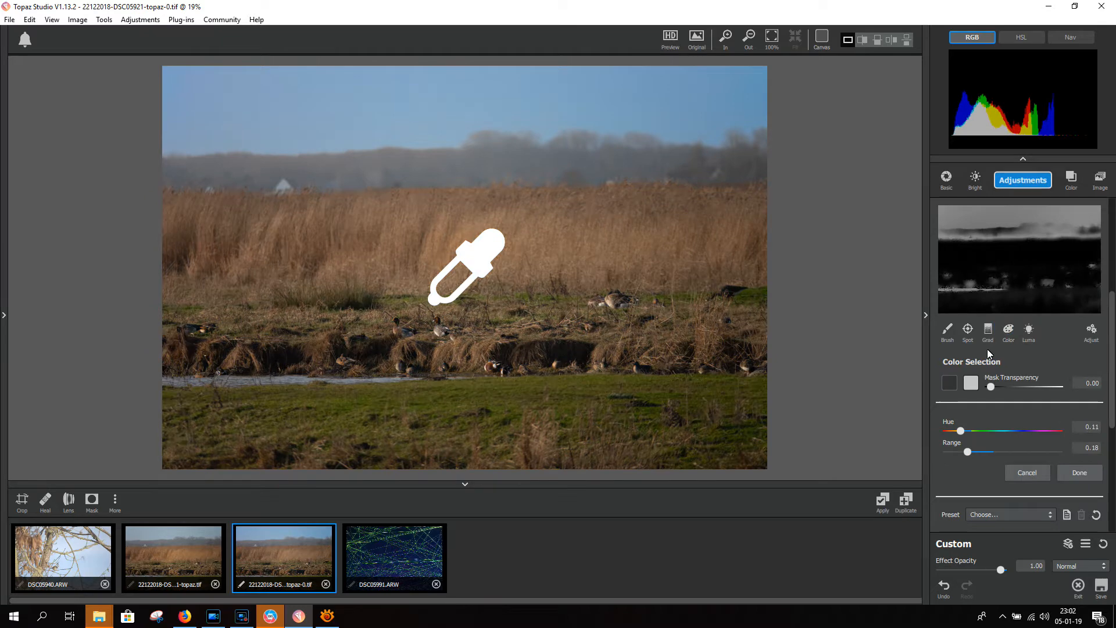
pyautogui.click(970, 385)
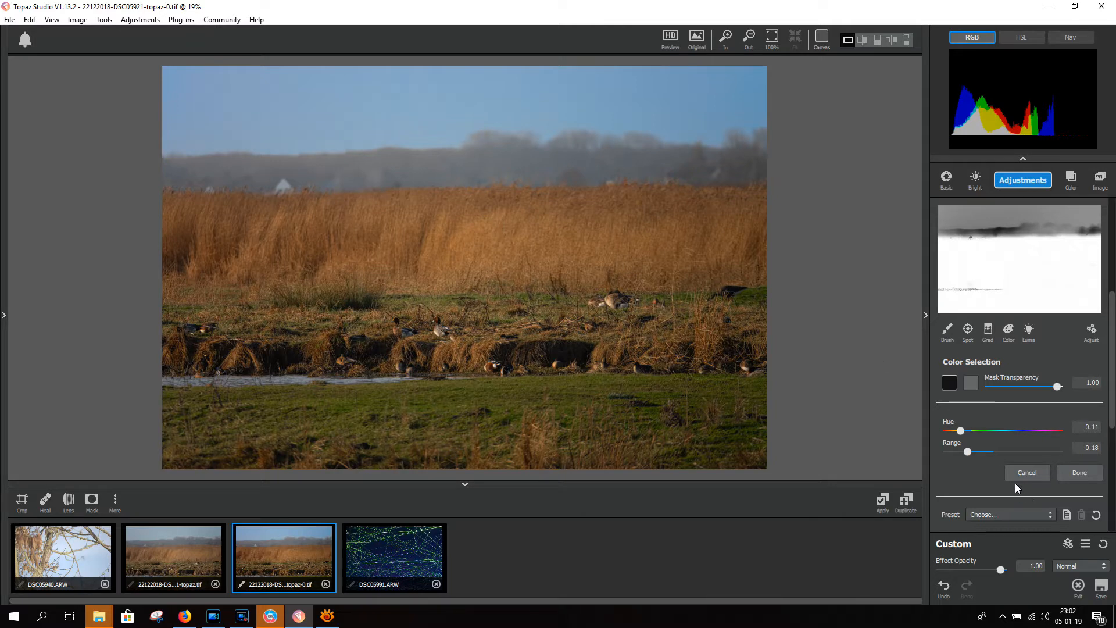
pyautogui.moveTo(968, 453)
pyautogui.mouseDown()
pyautogui.moveTo(1035, 458)
pyautogui.moveTo(941, 448)
pyautogui.moveTo(953, 448)
pyautogui.mouseUp()
pyautogui.moveTo(1056, 389); pyautogui.dragTo(1036, 390)
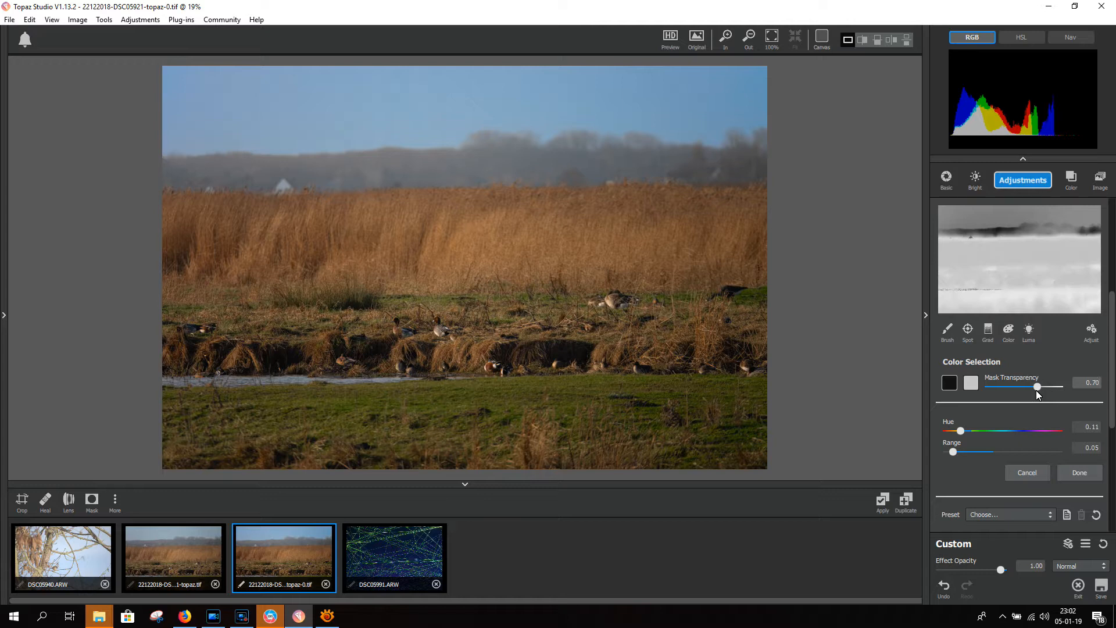
pyautogui.moveTo(1039, 389); pyautogui.dragTo(1048, 387)
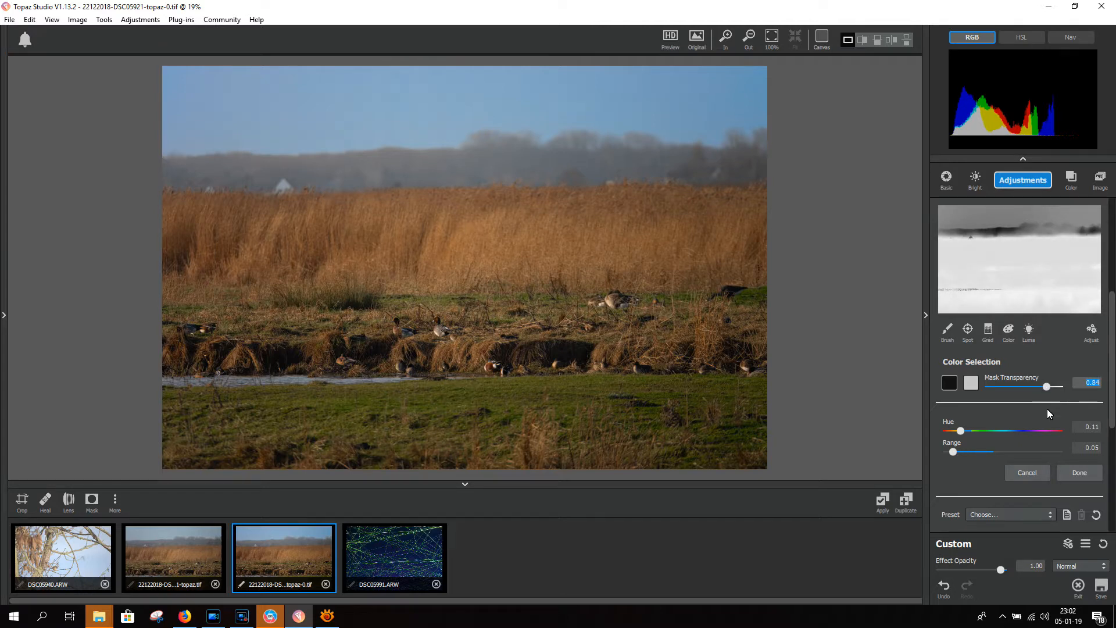
# Refine the orange adjustment's mask with contrast 0.47 and density -0.30.
pyautogui.scroll(-1, 1033, 415)
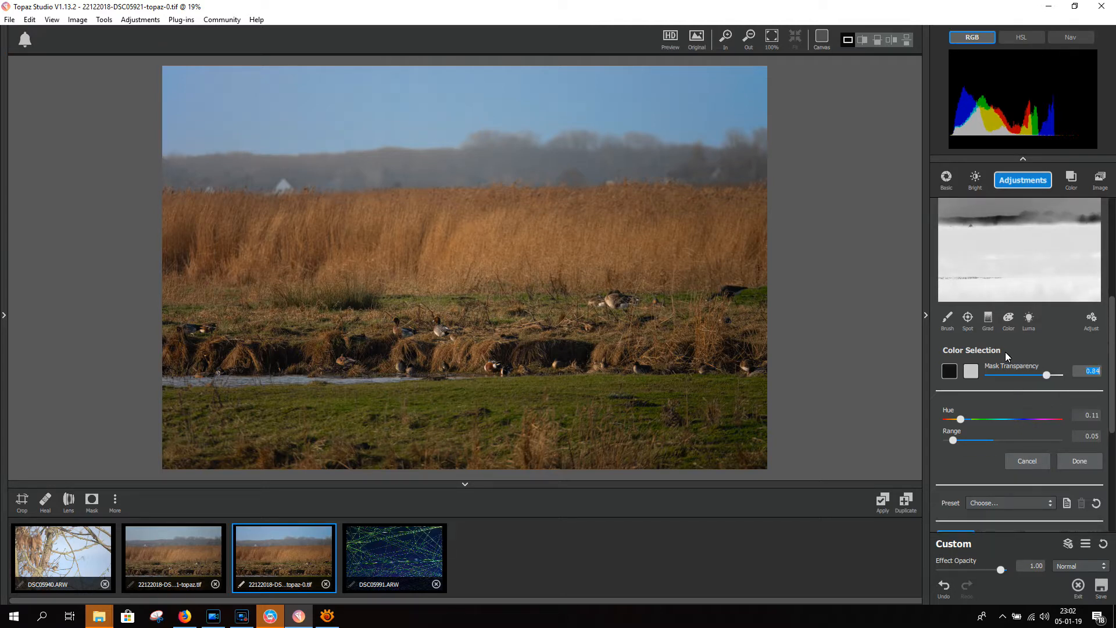
pyautogui.click(1092, 319)
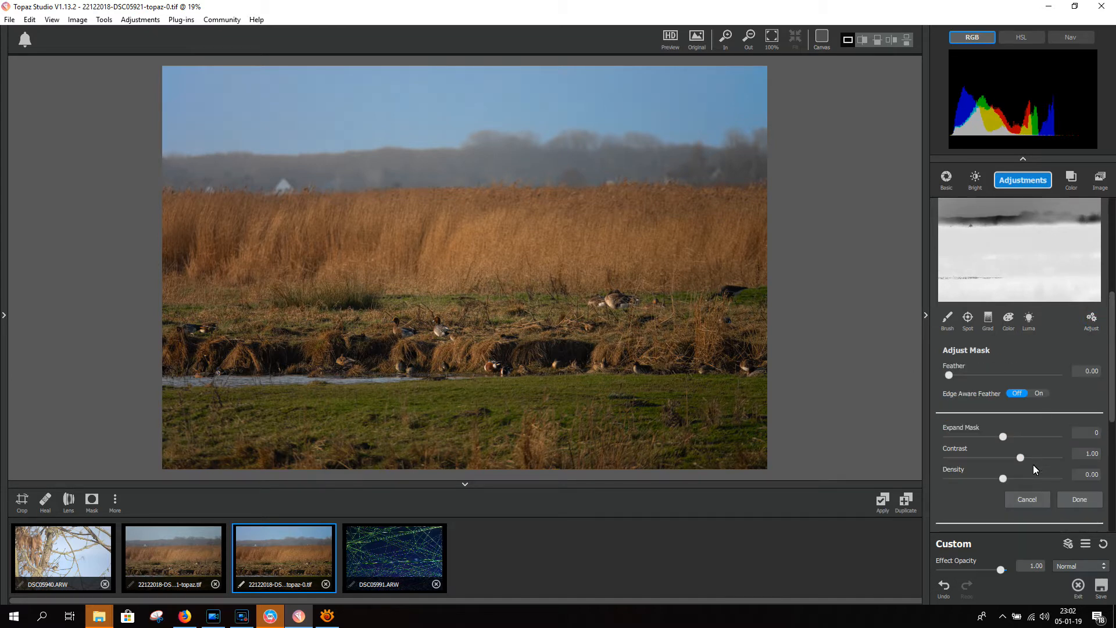
pyautogui.moveTo(1022, 458); pyautogui.dragTo(1021, 458)
pyautogui.moveTo(1037, 456); pyautogui.dragTo(1001, 451)
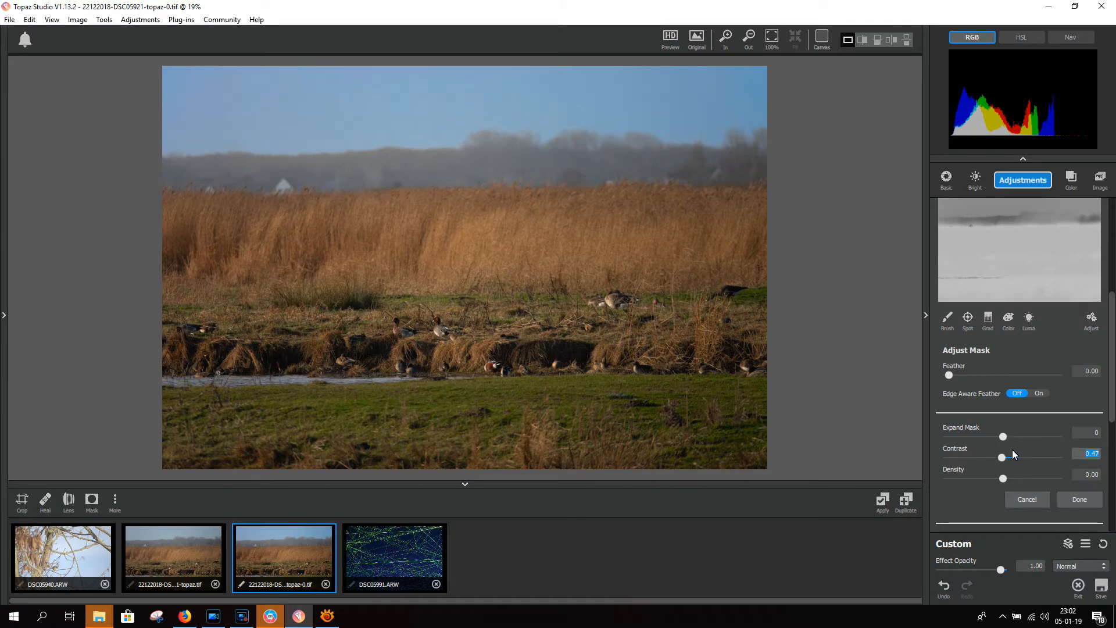
pyautogui.moveTo(1002, 478); pyautogui.dragTo(986, 474)
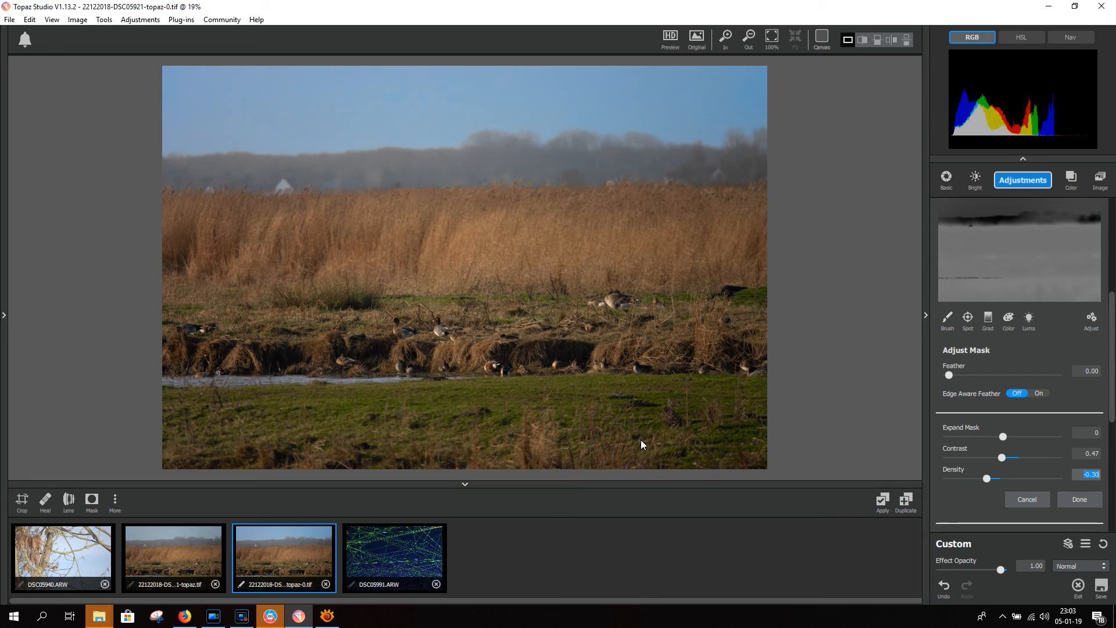
pyautogui.scroll(-1, 641, 440)
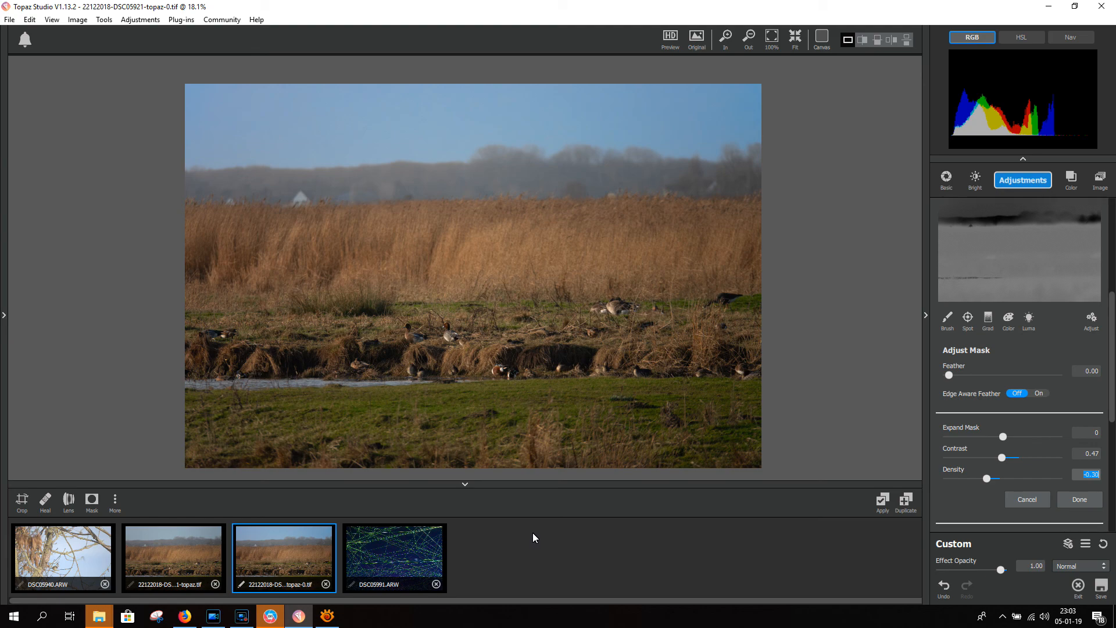